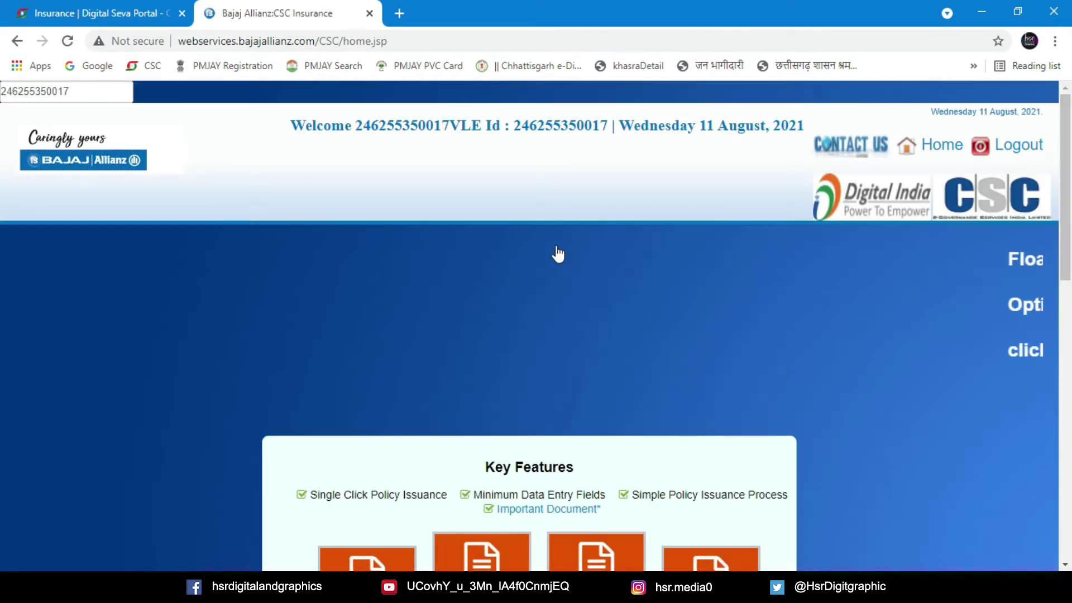
# Scroll to Key Features and select the 'Two Wheeler Third Party/TP Policy' tile
pyautogui.scroll(-5, 548, 252)
pyautogui.scroll(-2, 552, 256)
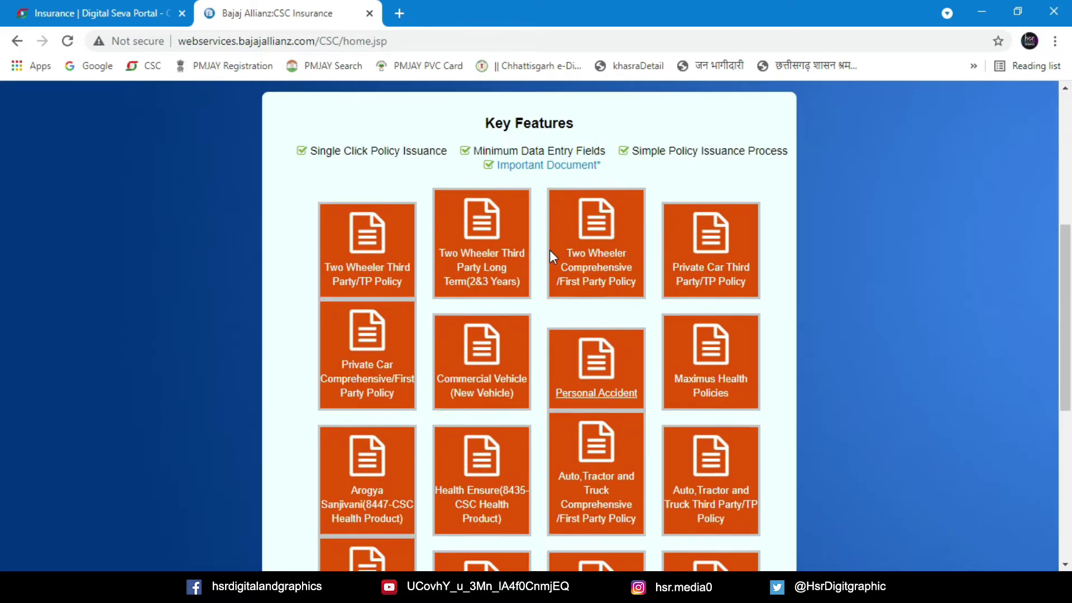
pyautogui.scroll(1, 550, 249)
pyautogui.click(379, 300)
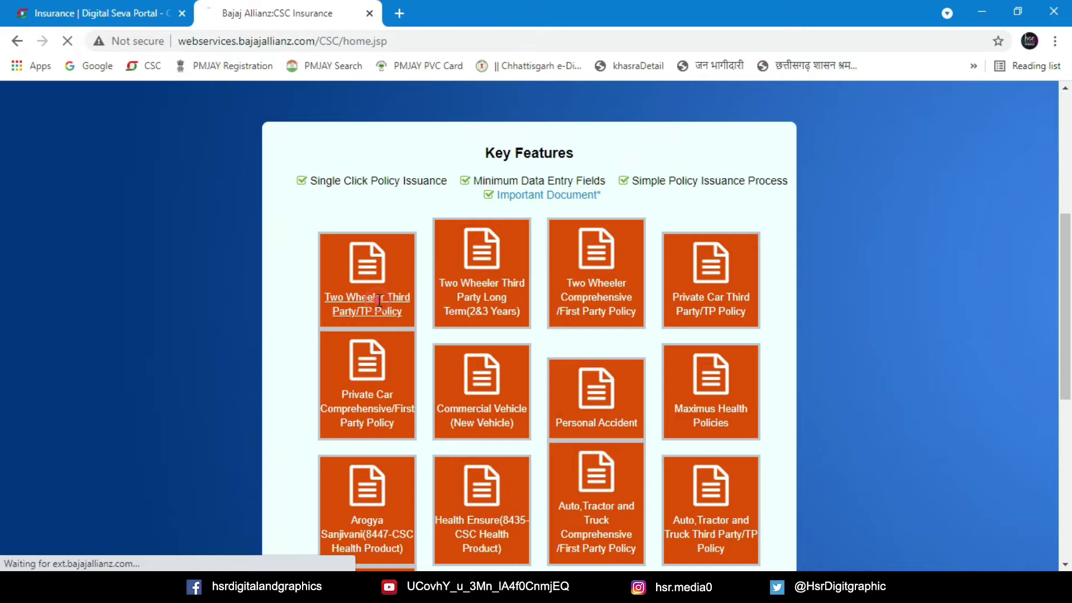
# Enter the vehicle's four-part registration number so its details are fetched
pyautogui.click(196, 216)
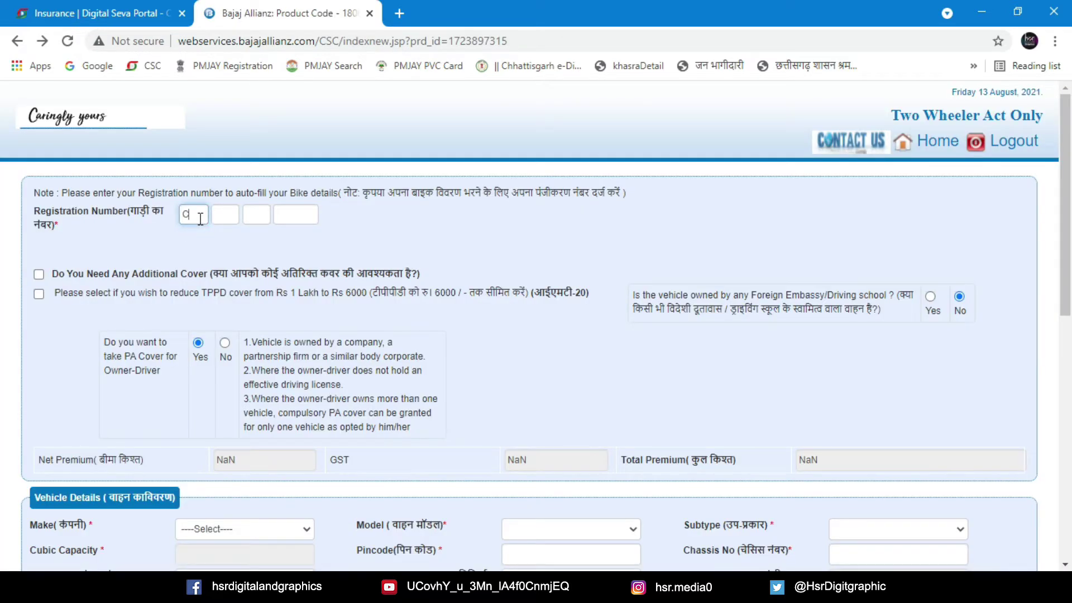
pyautogui.click(225, 215)
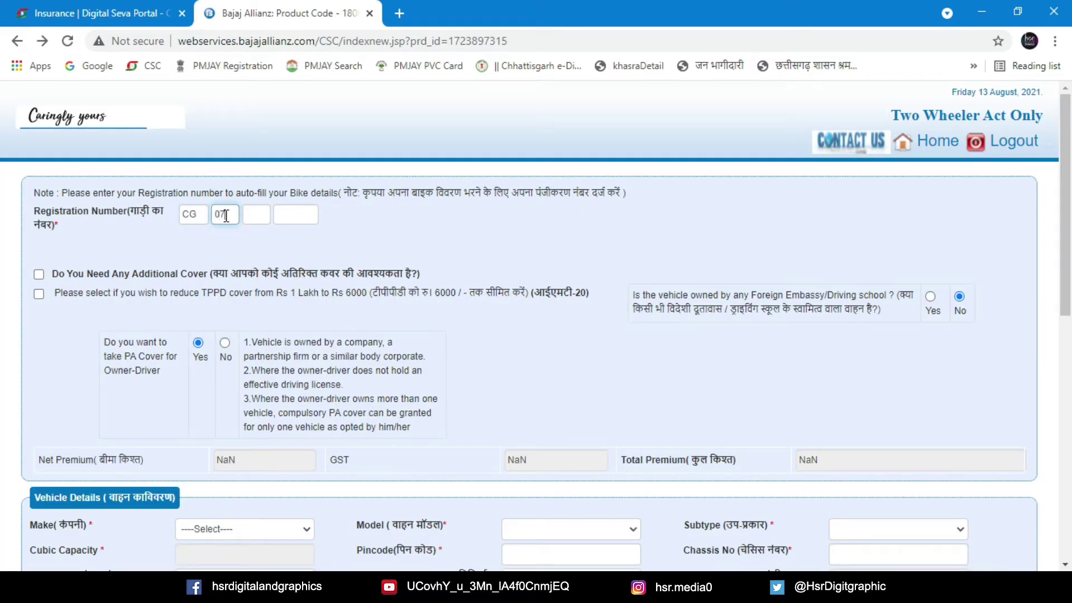
pyautogui.press('Tab')
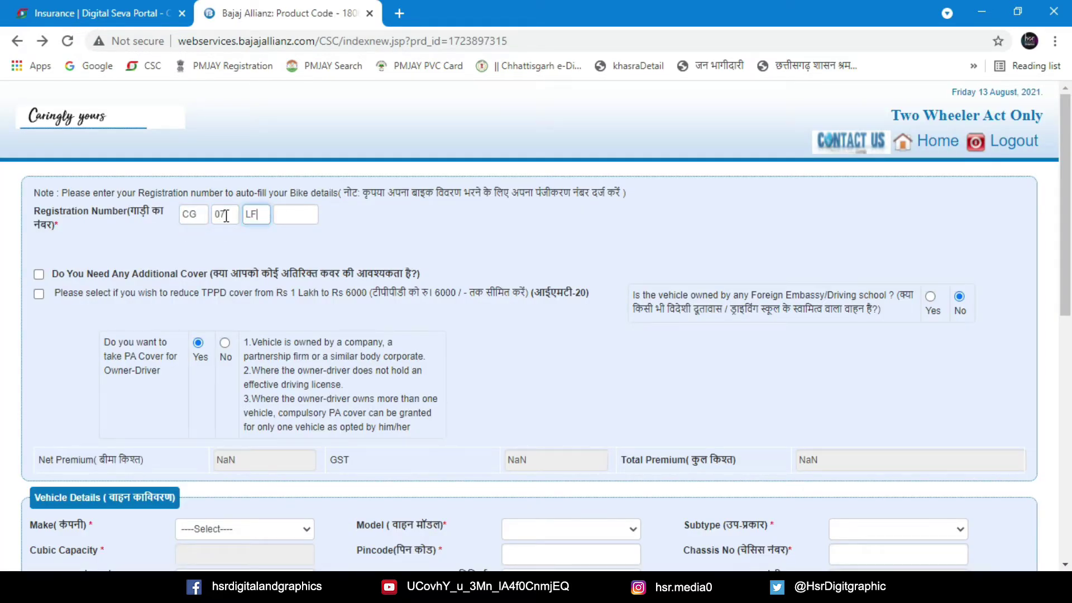
pyautogui.click(296, 216)
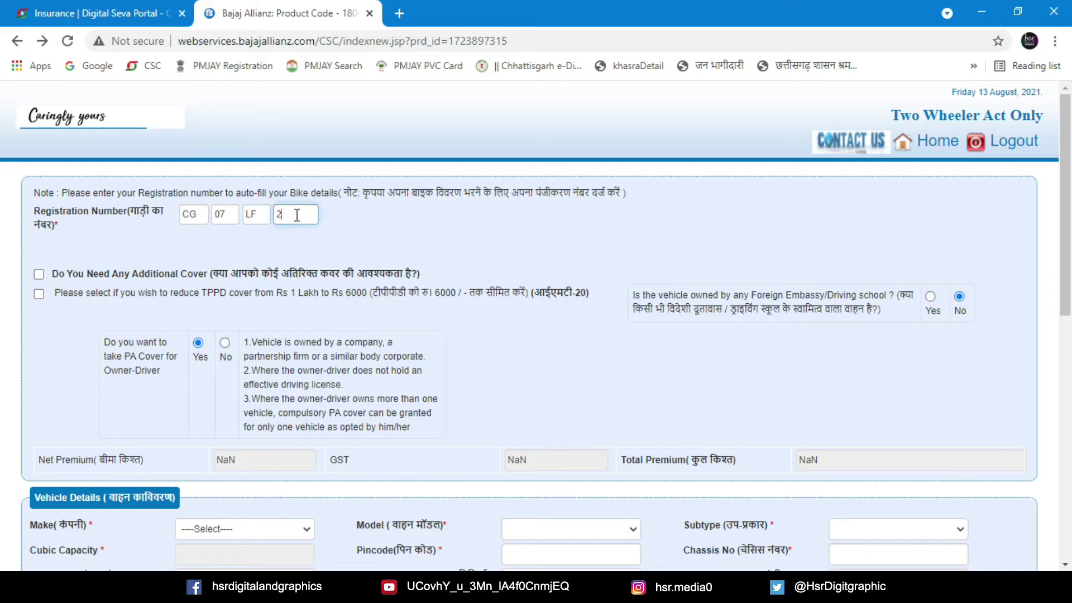
pyautogui.click(433, 225)
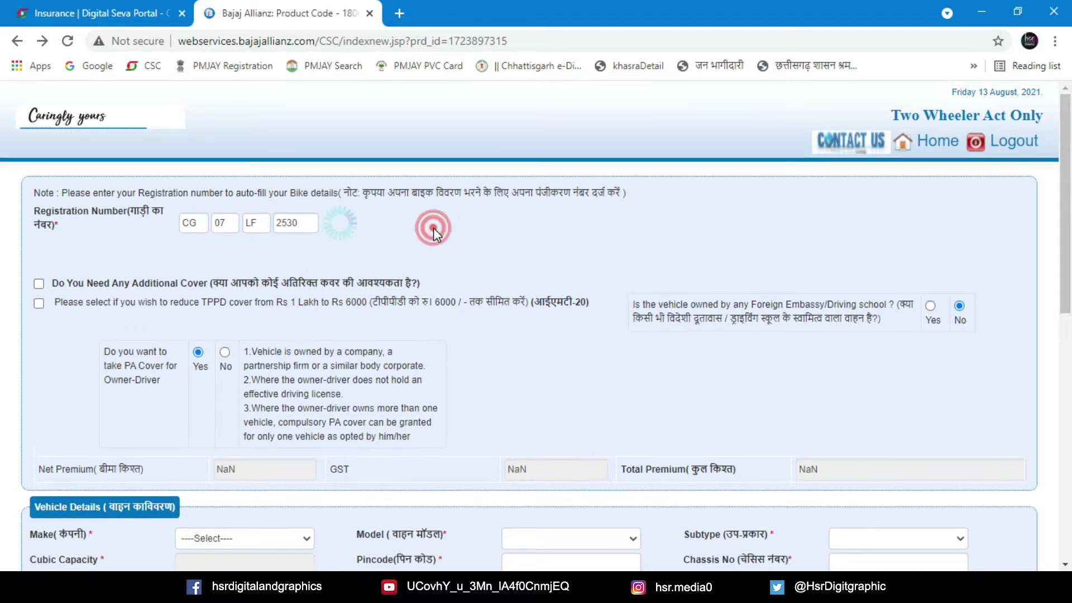
# Tick the option to reduce TPPD cover to Rs 6000
pyautogui.scroll(-2, 323, 310)
pyautogui.click(38, 145)
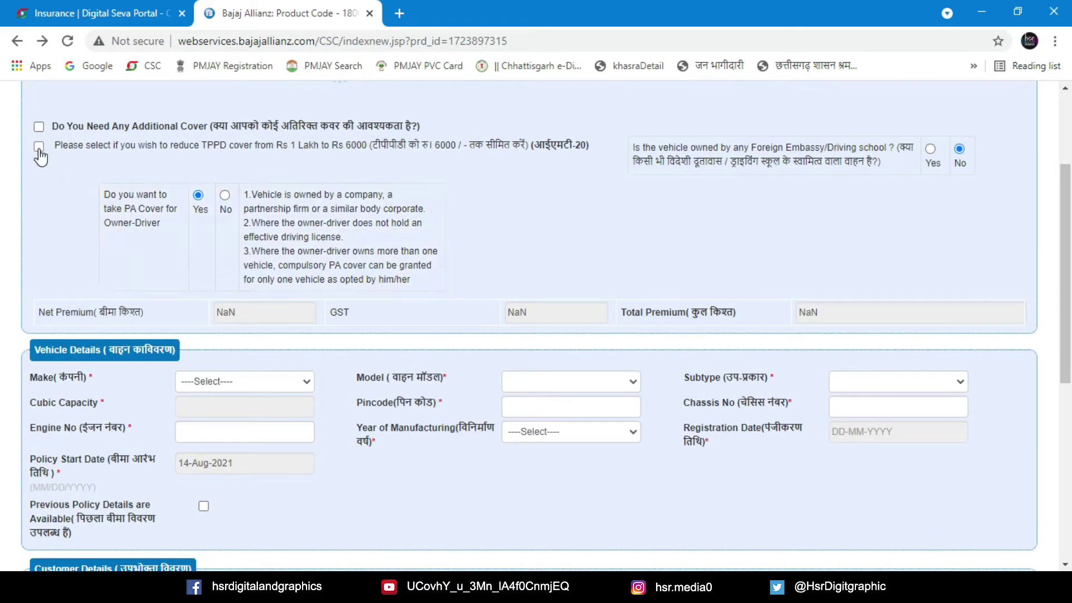
pyautogui.scroll(2, 381, 250)
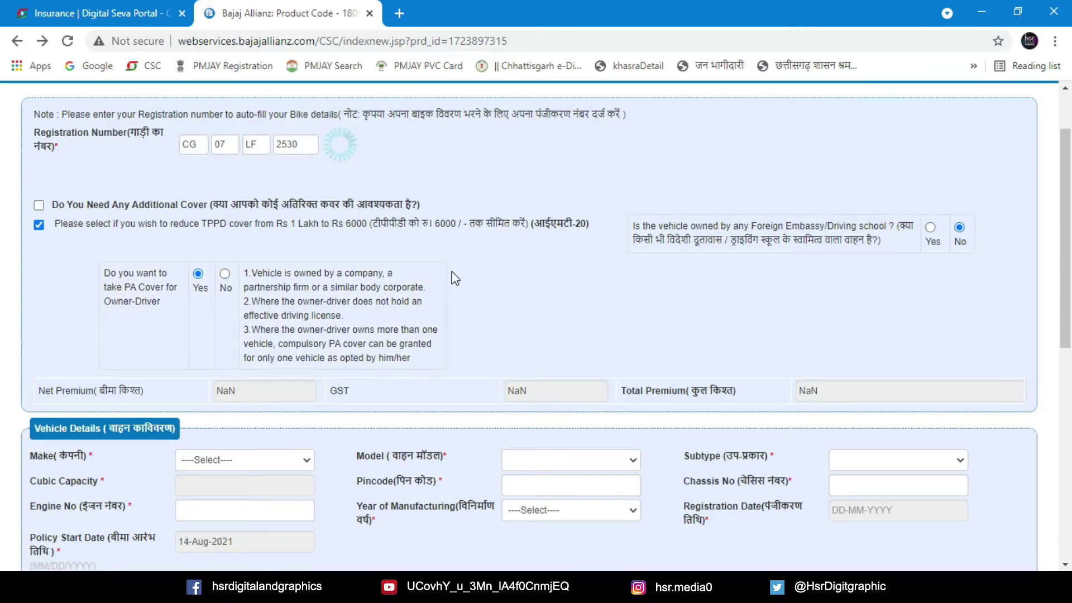
pyautogui.scroll(-2, 450, 278)
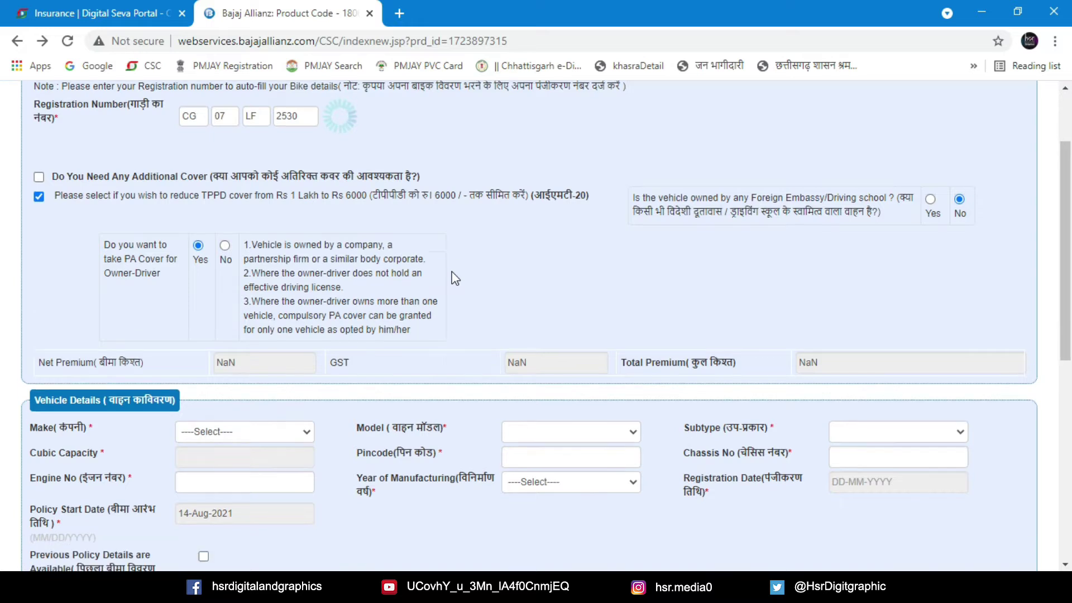
# Set the vehicle make to BAJAJ and model to DISCOVER 112
pyautogui.click(307, 374)
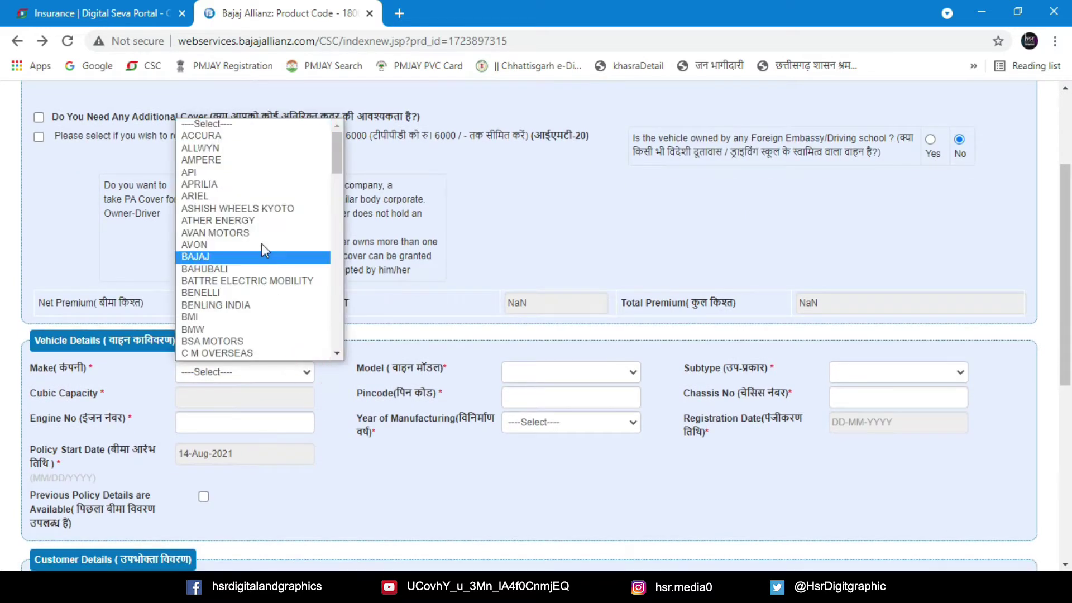
pyautogui.click(220, 257)
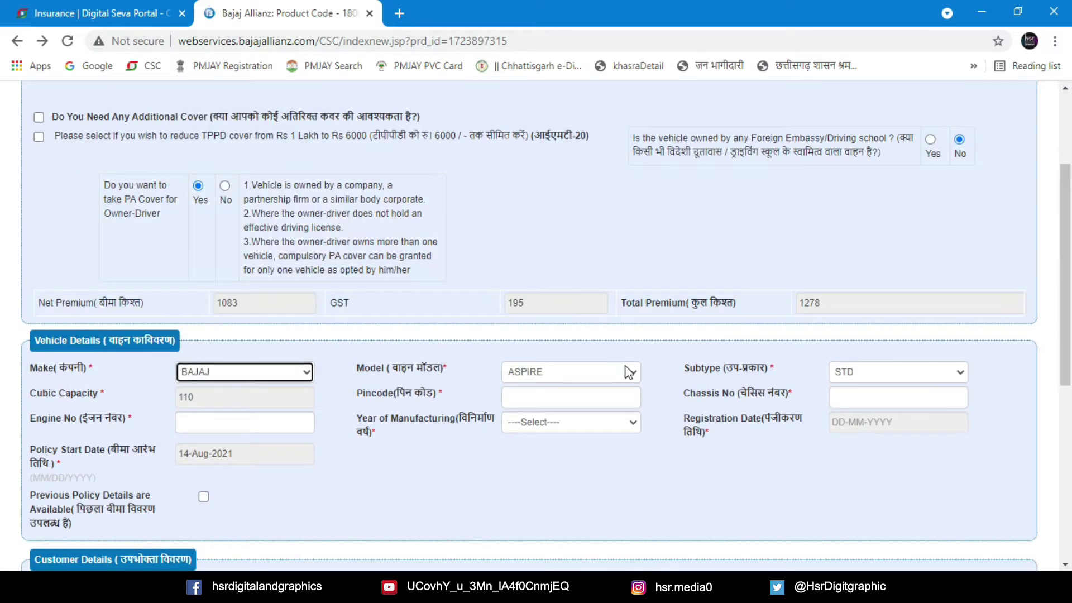
pyautogui.click(627, 370)
pyautogui.scroll(-1, 586, 324)
pyautogui.click(564, 311)
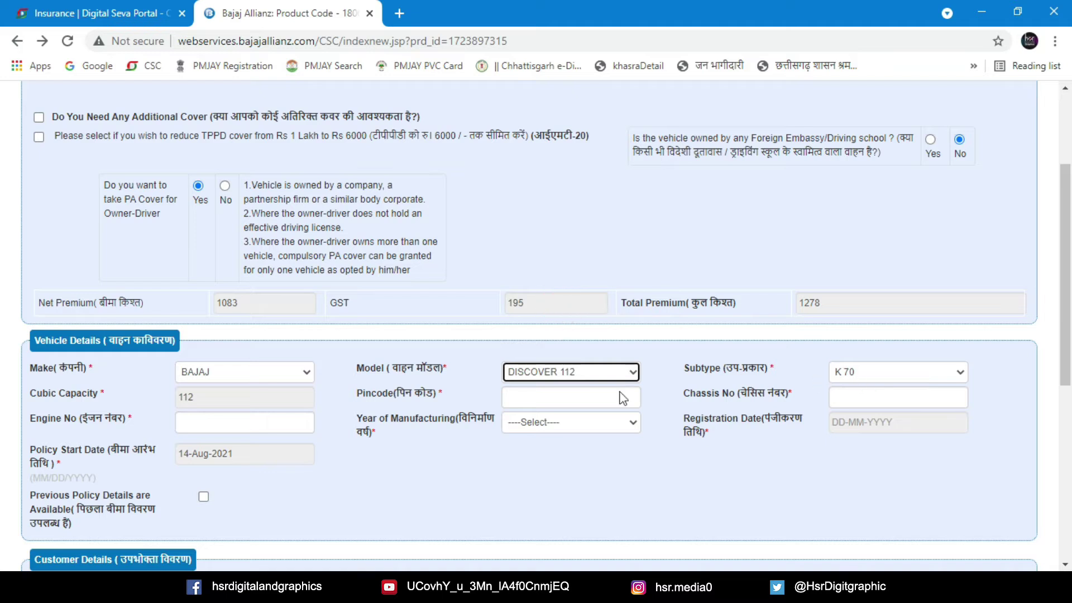
# Decline owner-driver PA cover, tick TPPD reduction, and dismiss the pincode warning
pyautogui.click(541, 397)
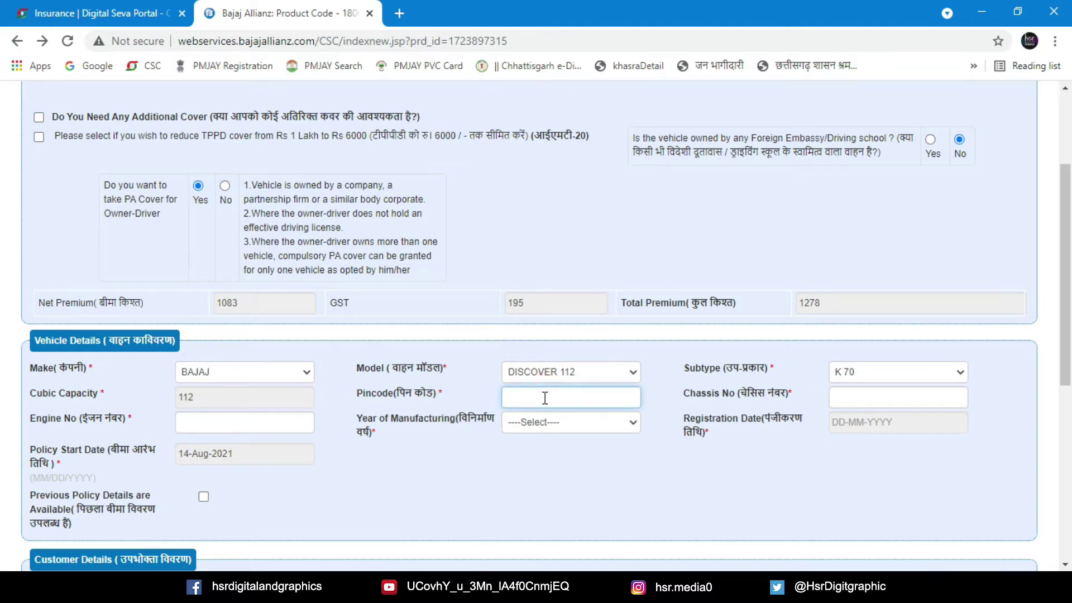
pyautogui.scroll(3, 545, 397)
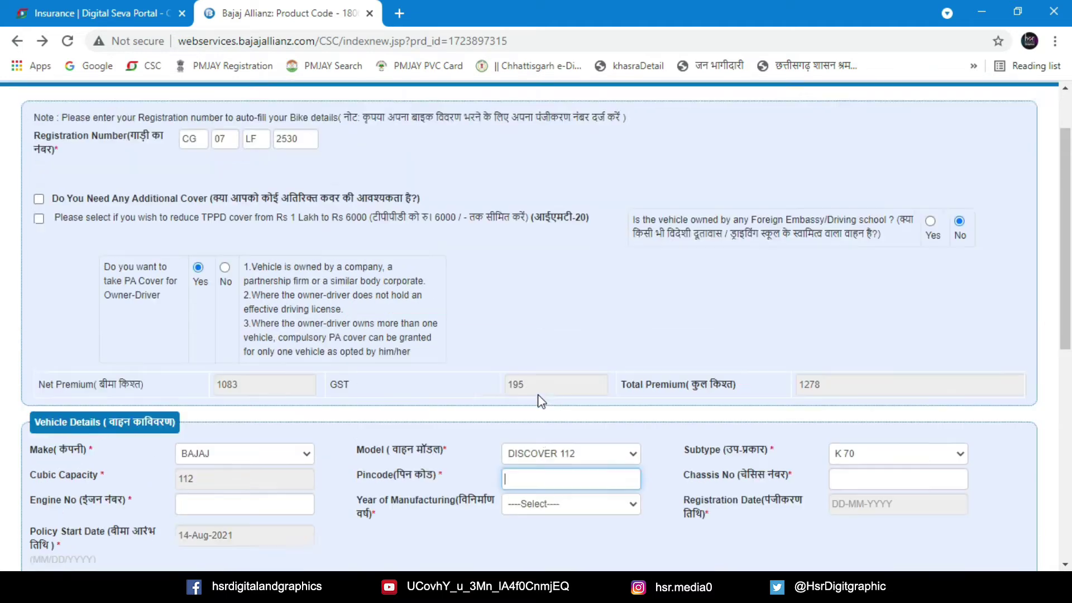
pyautogui.click(225, 343)
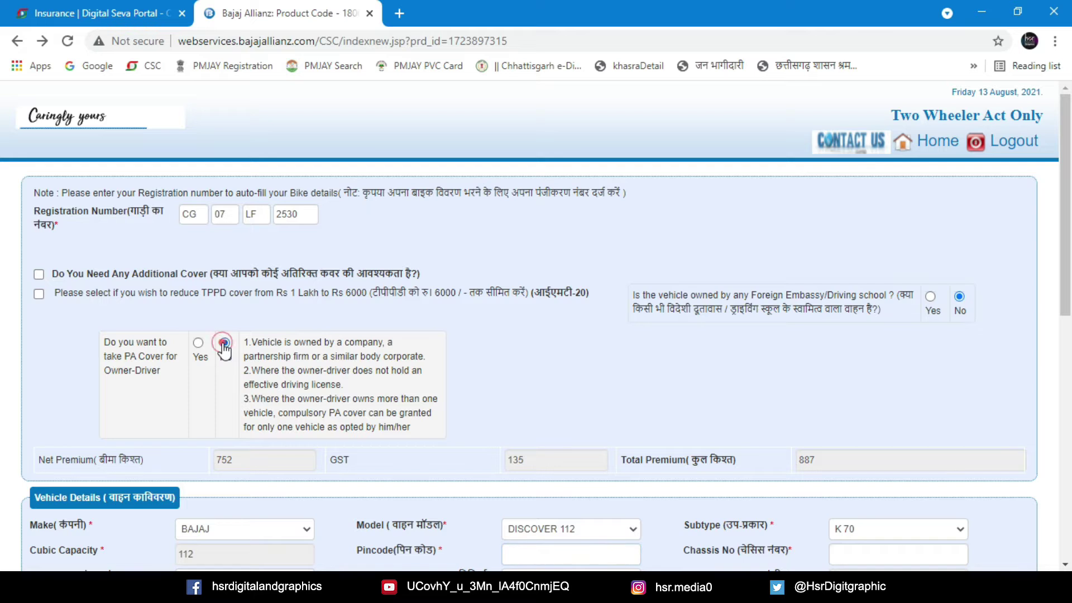
pyautogui.click(39, 294)
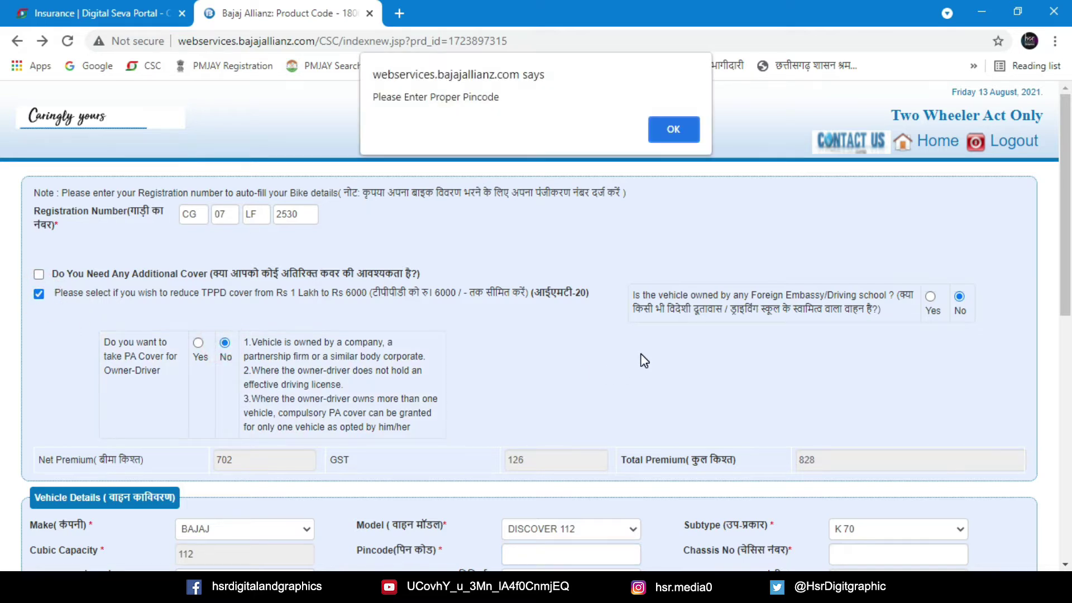
pyautogui.click(673, 131)
pyautogui.scroll(-4, 481, 350)
pyautogui.click(259, 342)
# Fill in pincode 490021
pyautogui.click(576, 316)
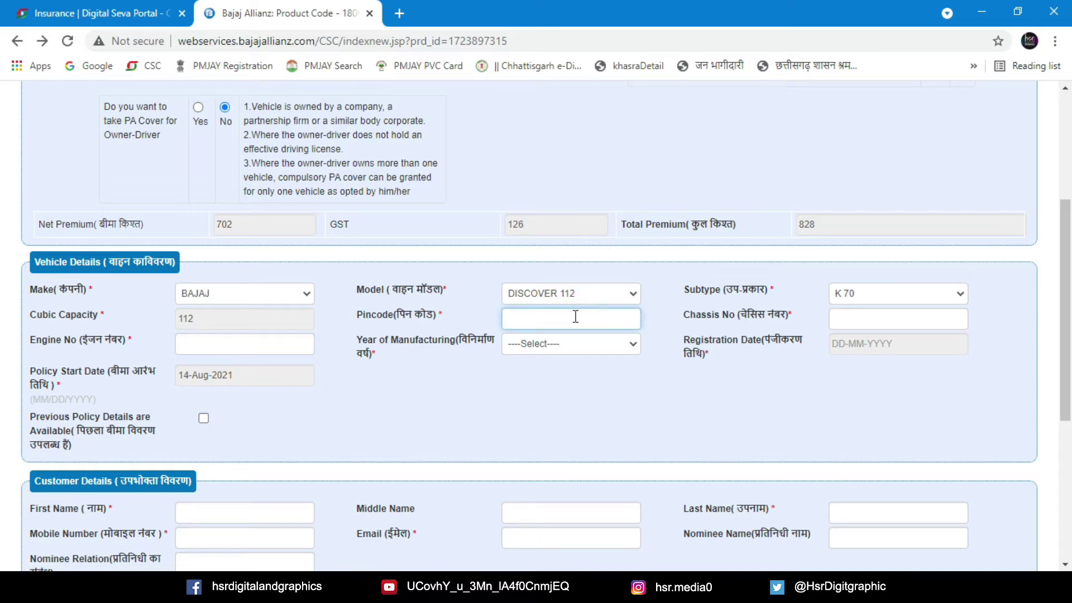
pyautogui.write('490021')
pyautogui.scroll(-5, 612, 380)
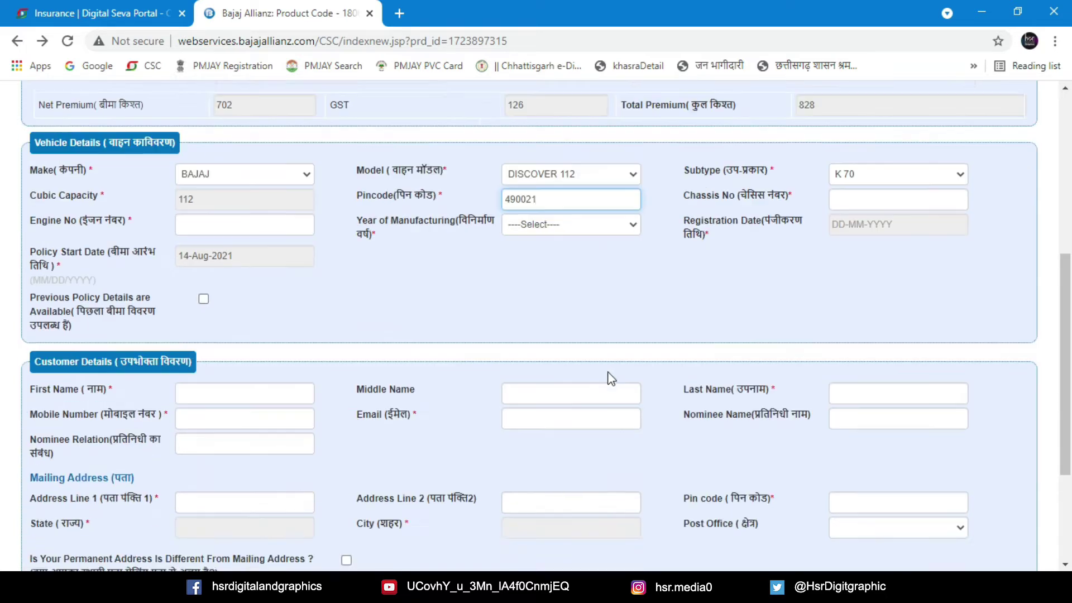
pyautogui.click(648, 385)
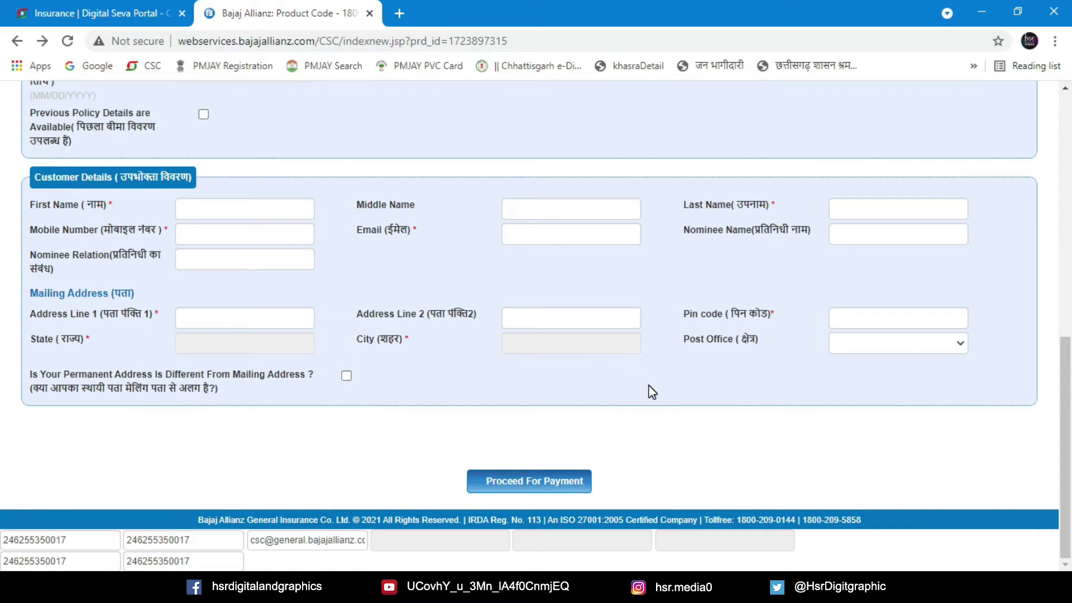
pyautogui.scroll(8, 619, 374)
pyautogui.scroll(-3, 619, 374)
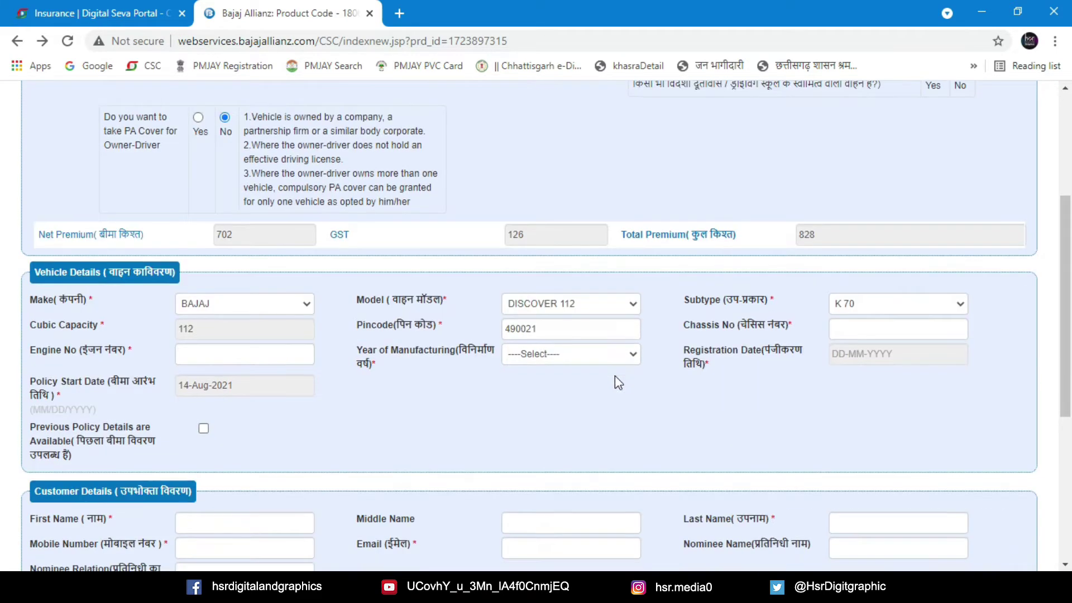
# Enter the vehicle's chassis number and engine number in Vehicle Details
pyautogui.click(860, 332)
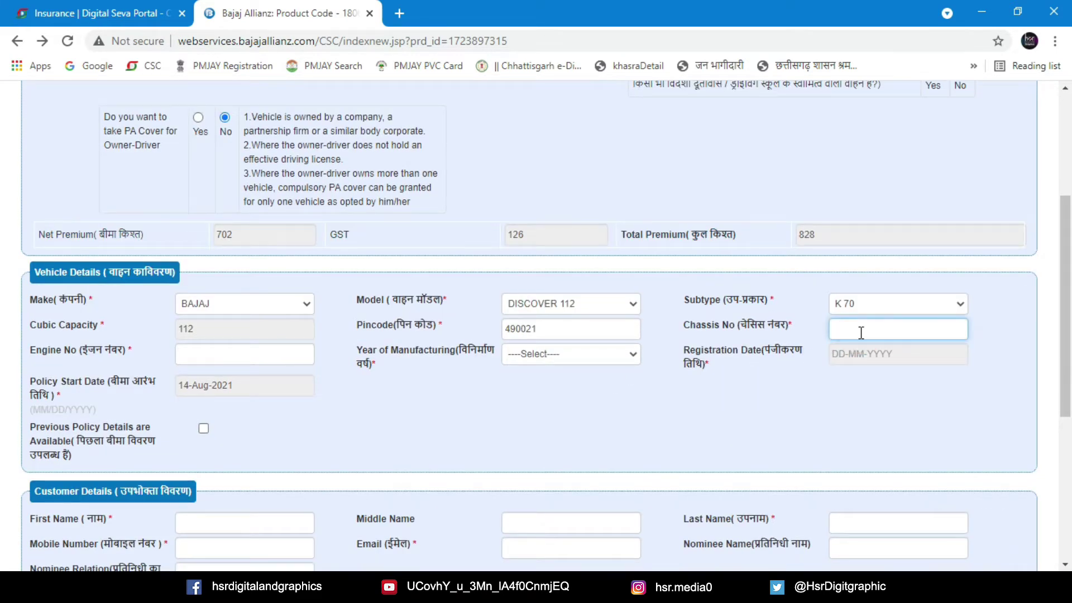
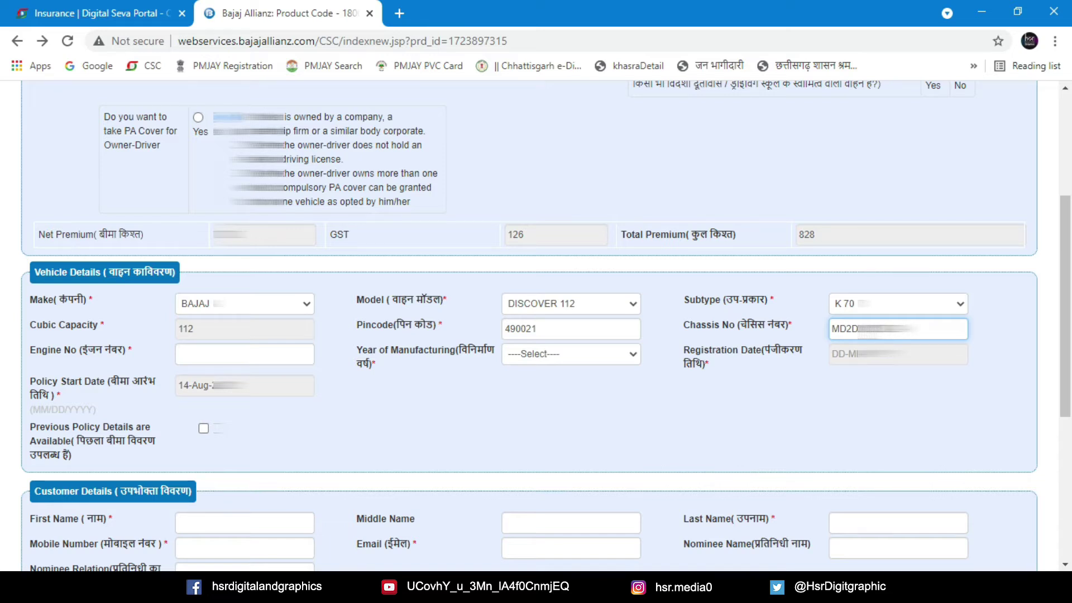
pyautogui.click(202, 354)
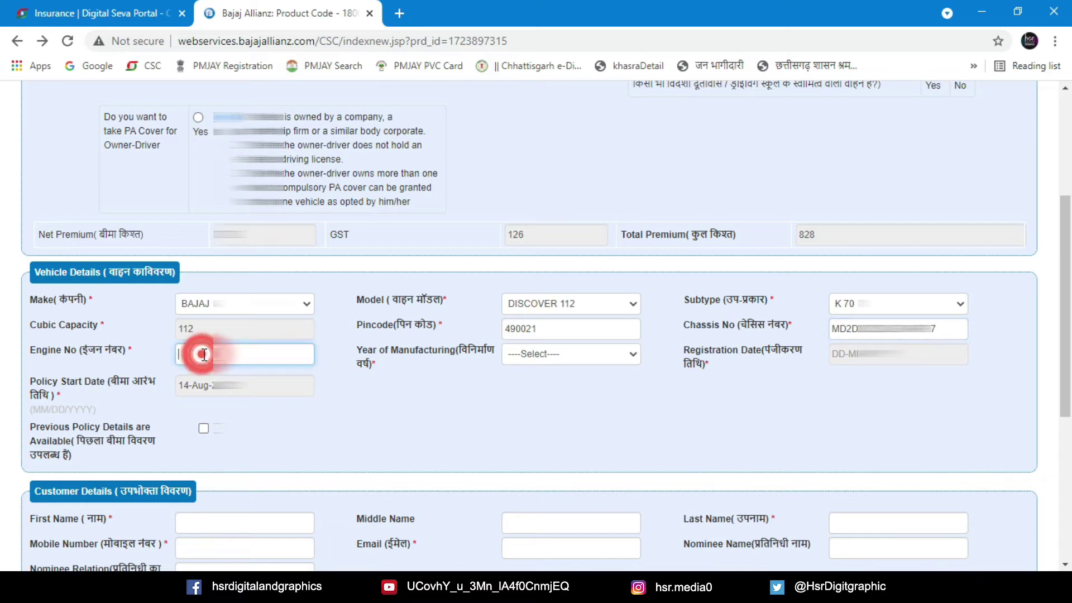
pyautogui.write('DX')
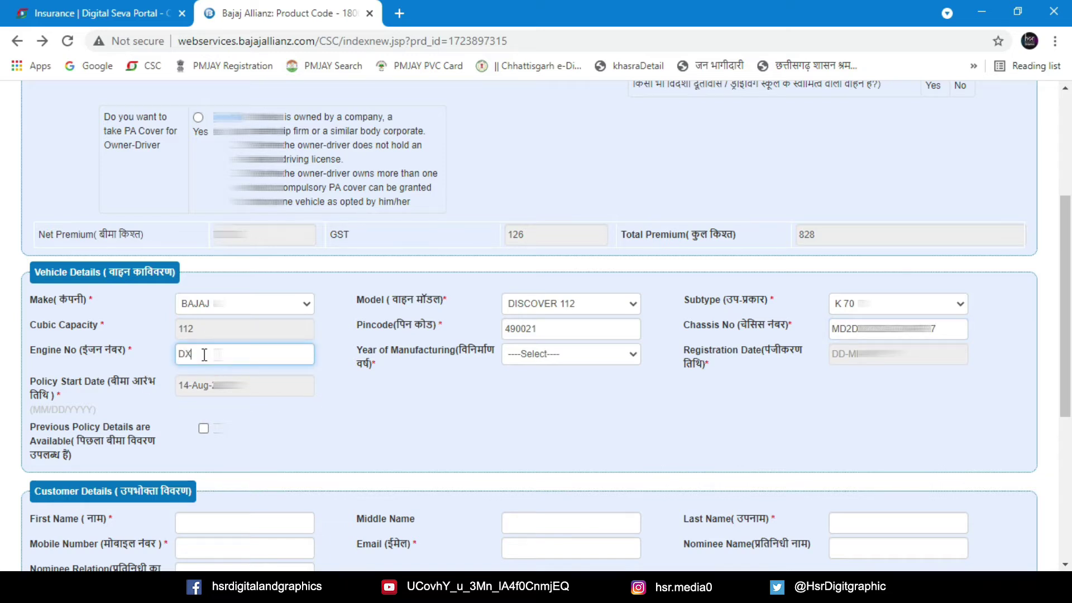
pyautogui.write('EBNC12')
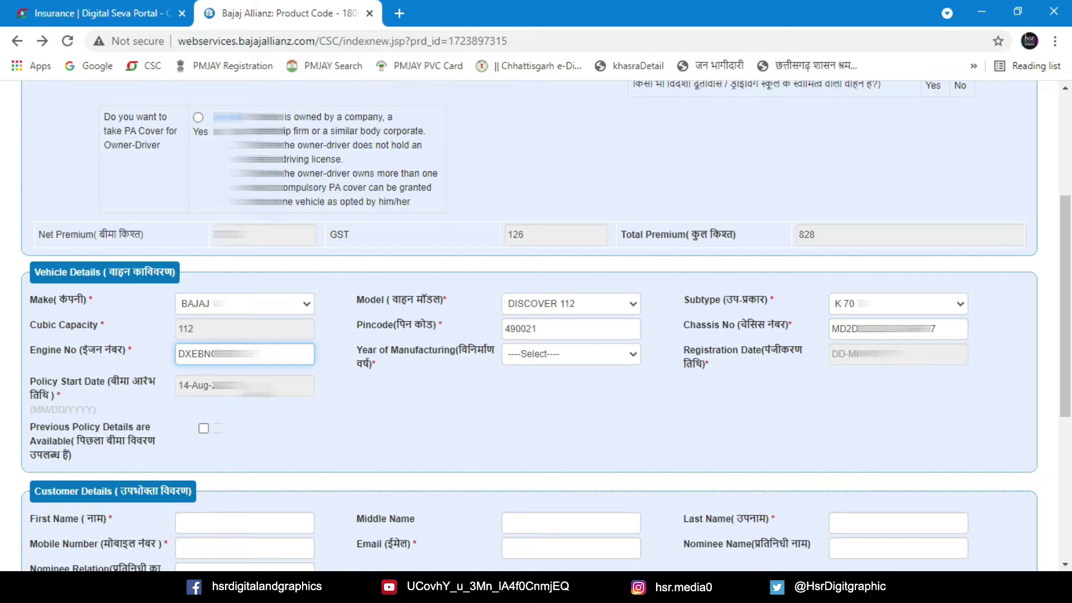
pyautogui.scroll(-1, 271, 428)
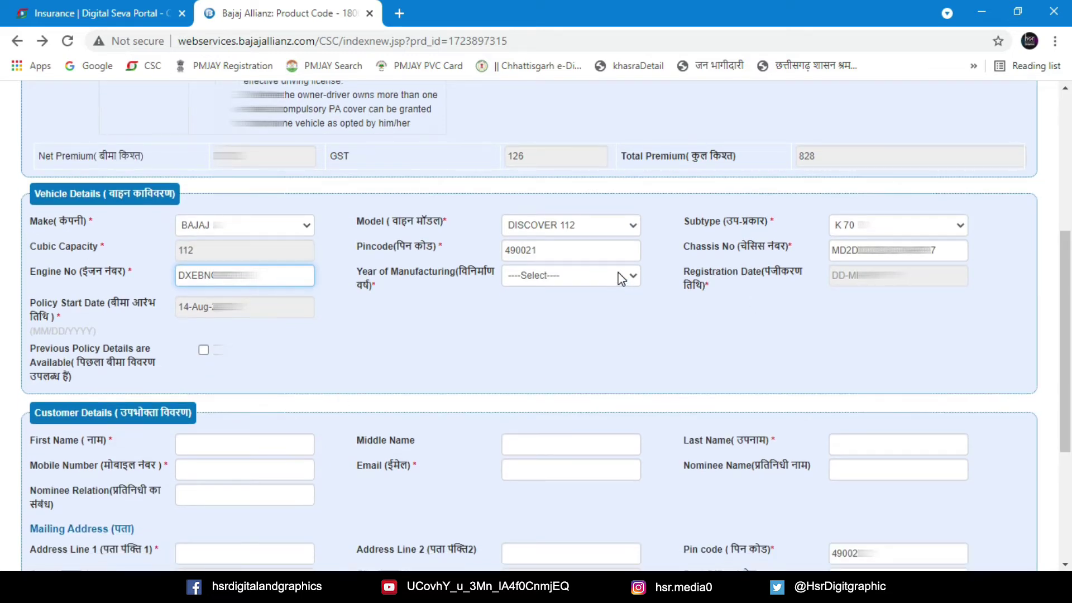
# Choose manufacturing year 2006 and pick registration date 6 October 2006 in the calendar
pyautogui.click(617, 276)
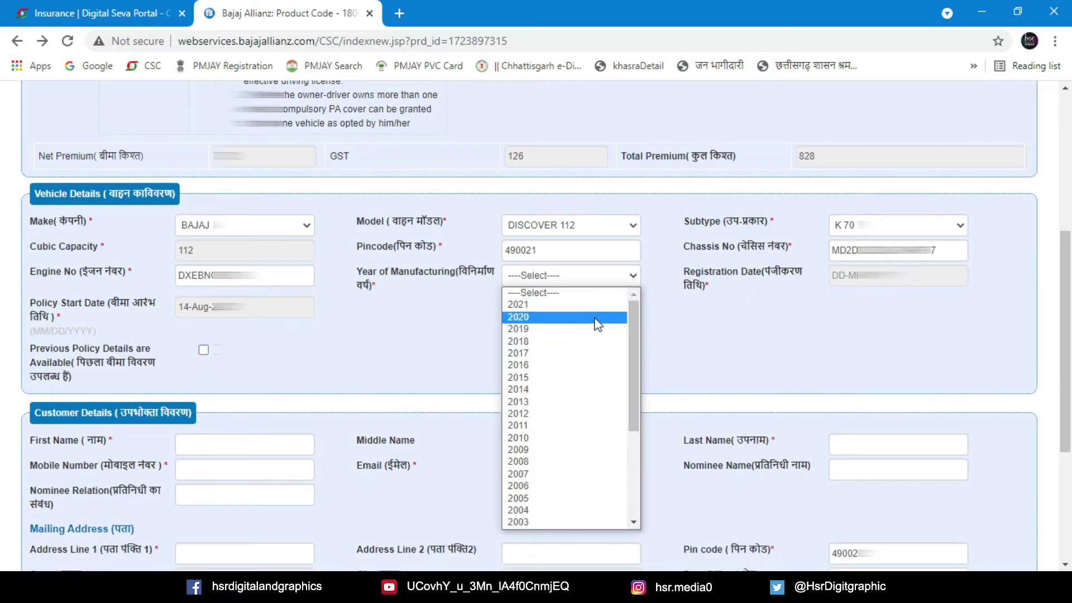
pyautogui.click(539, 492)
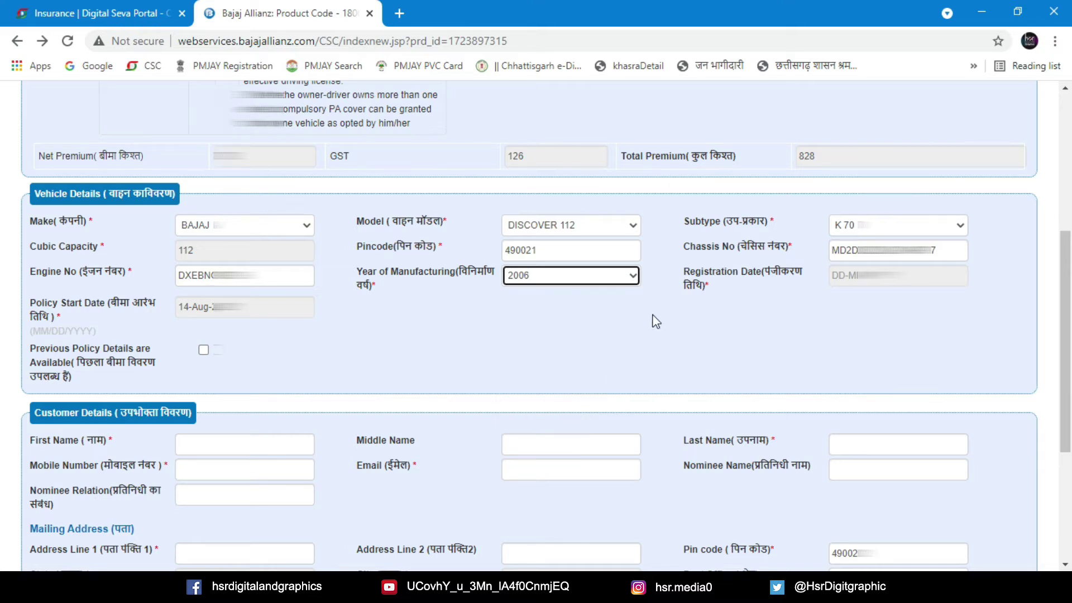
pyautogui.click(876, 275)
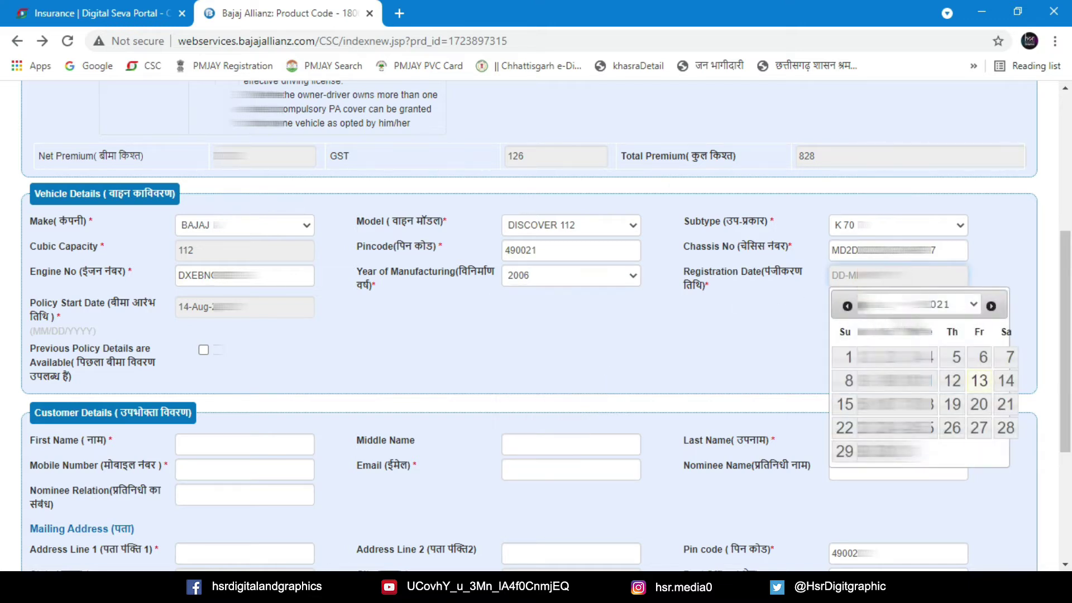
pyautogui.click(894, 305)
pyautogui.click(893, 443)
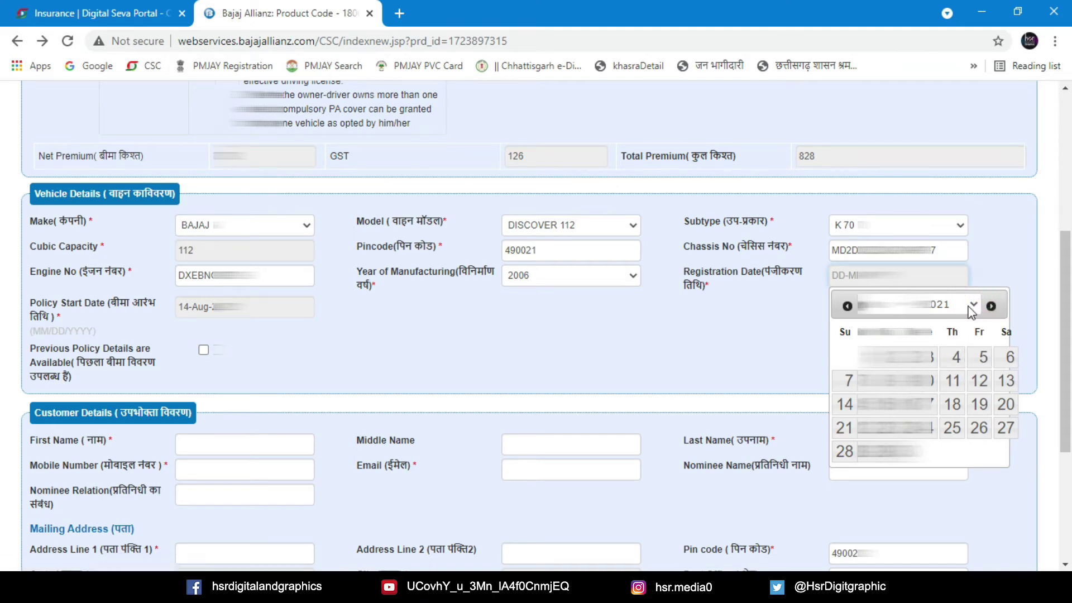
pyautogui.click(972, 304)
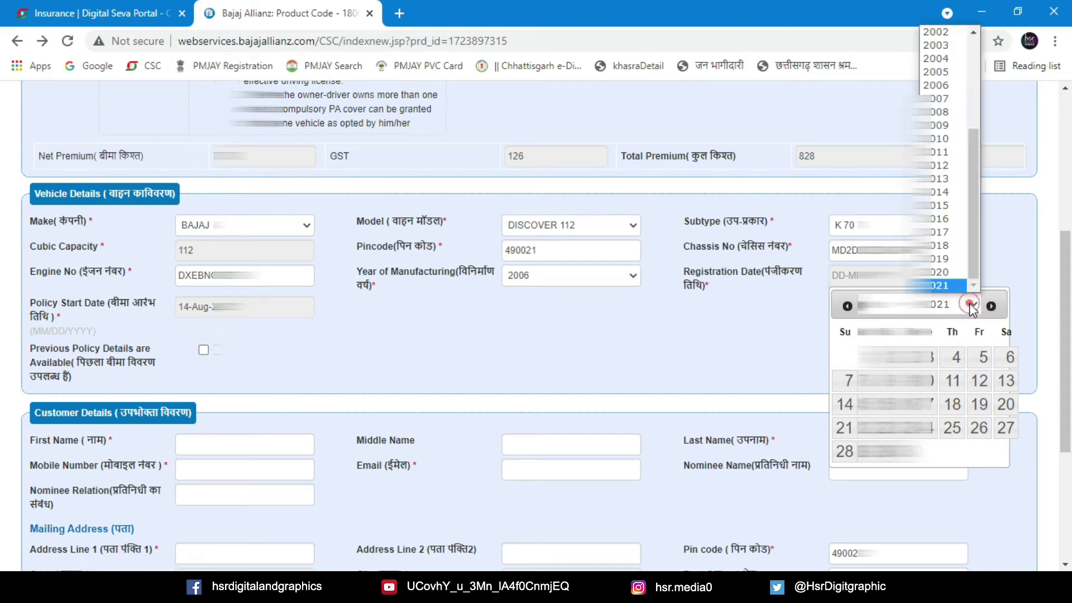
pyautogui.click(944, 87)
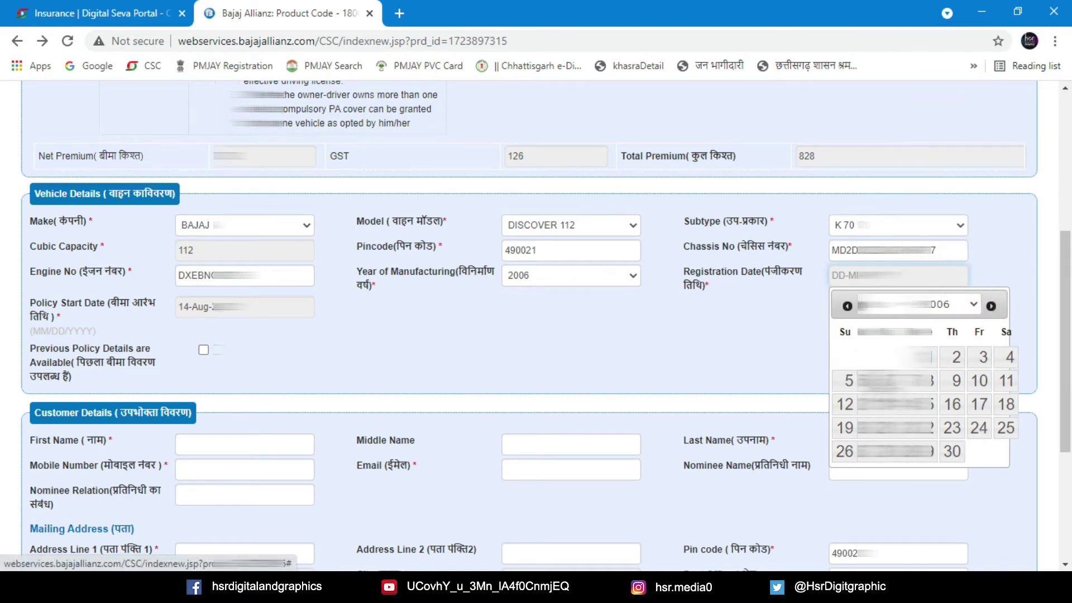
pyautogui.click(893, 304)
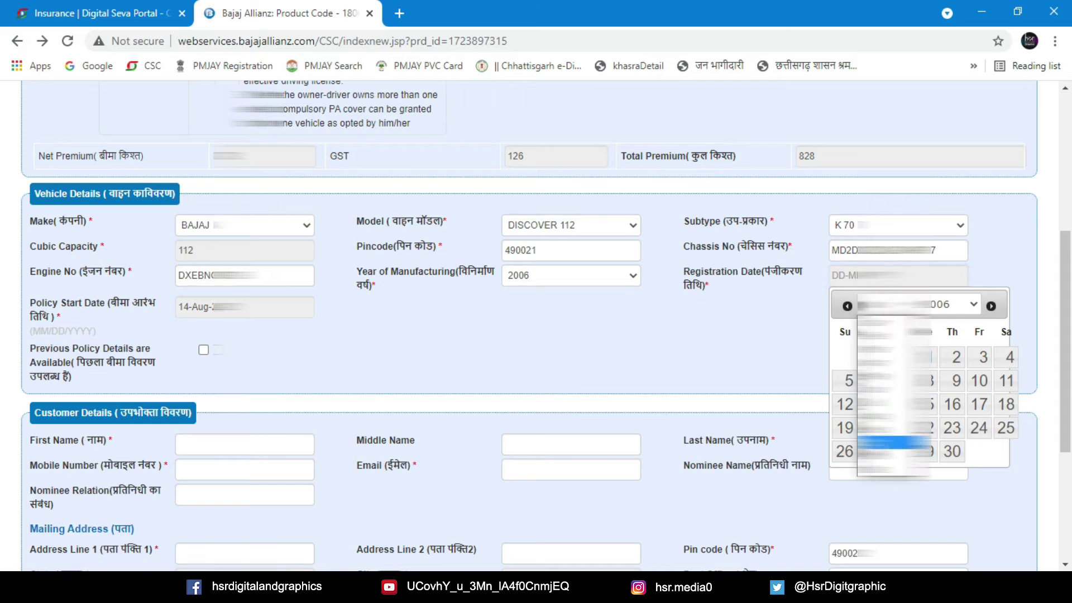
pyautogui.click(893, 438)
pyautogui.click(983, 358)
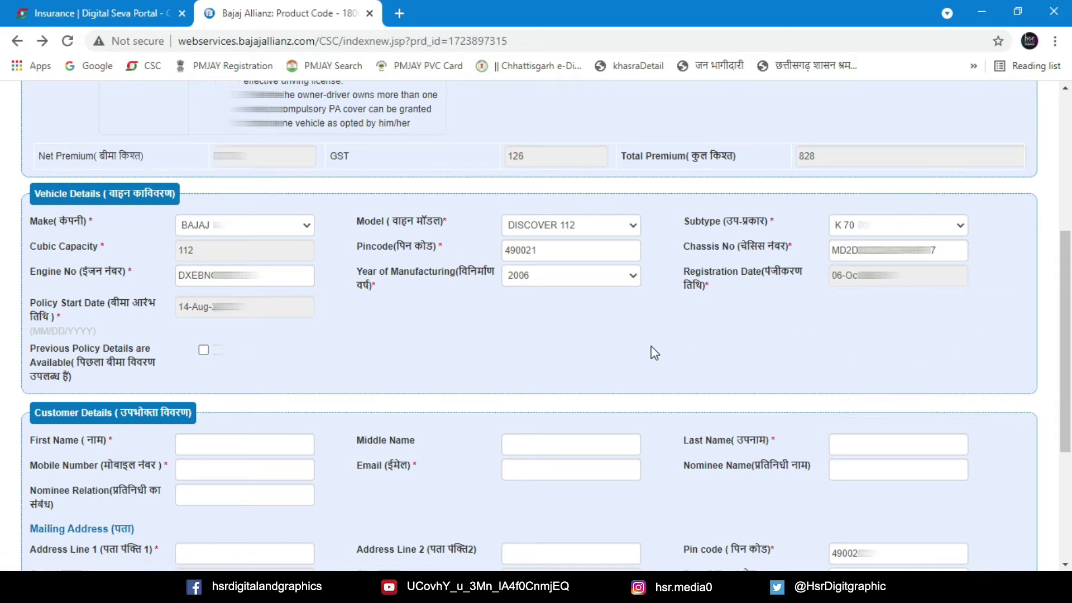
pyautogui.scroll(-3, 263, 373)
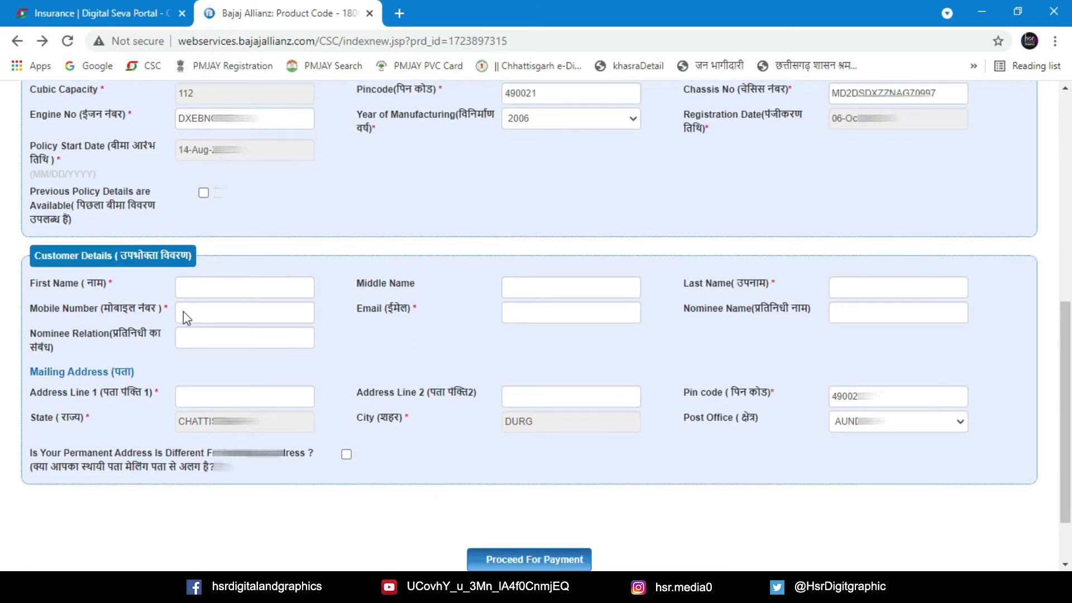
# Enter the customer's first name and last name
pyautogui.click(258, 287)
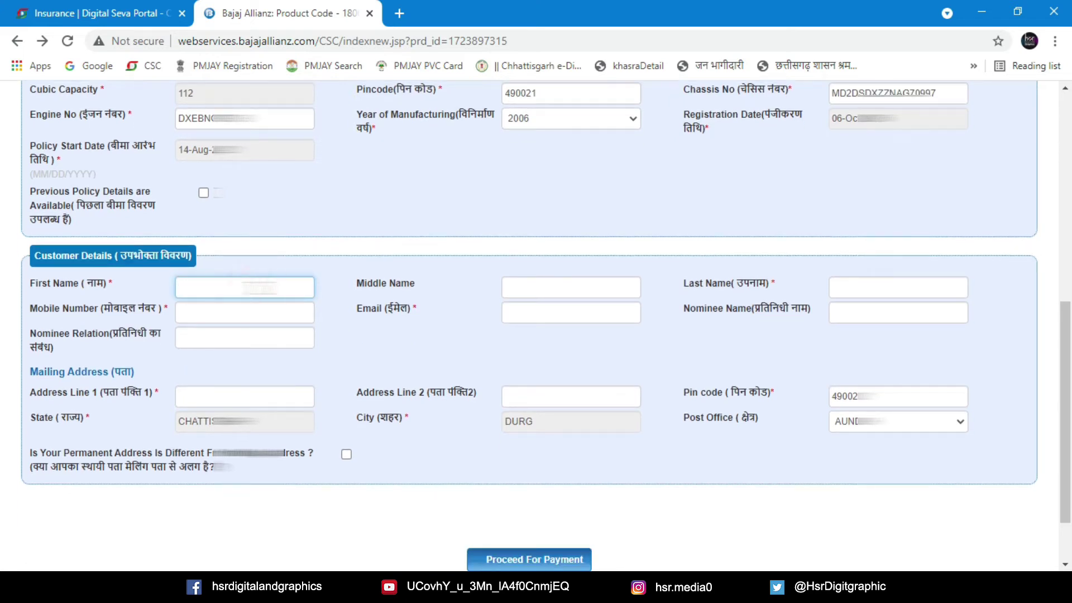
pyautogui.click(551, 289)
pyautogui.press('Tab')
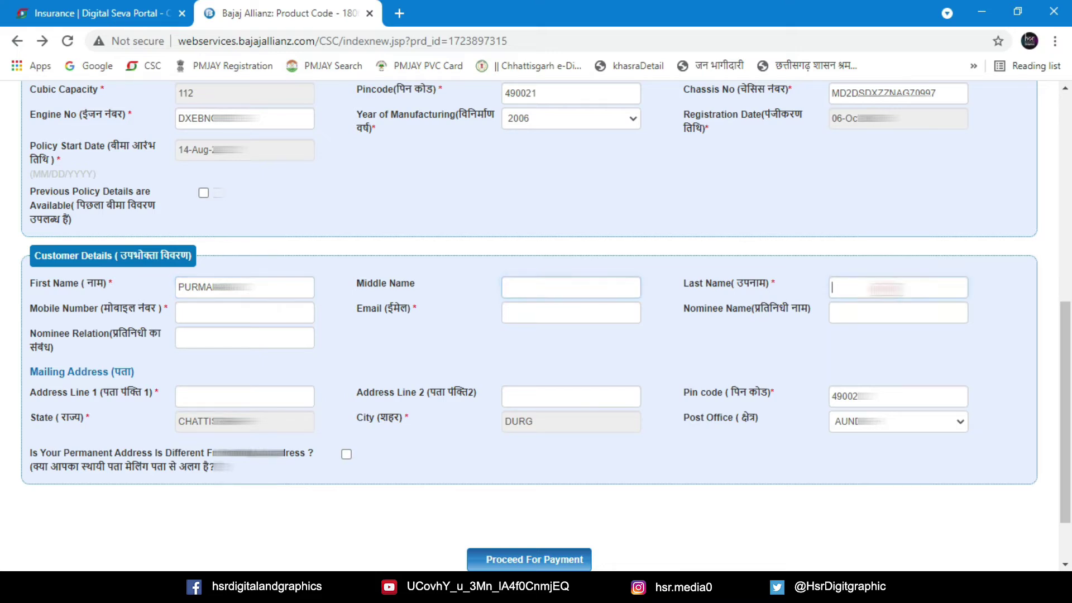
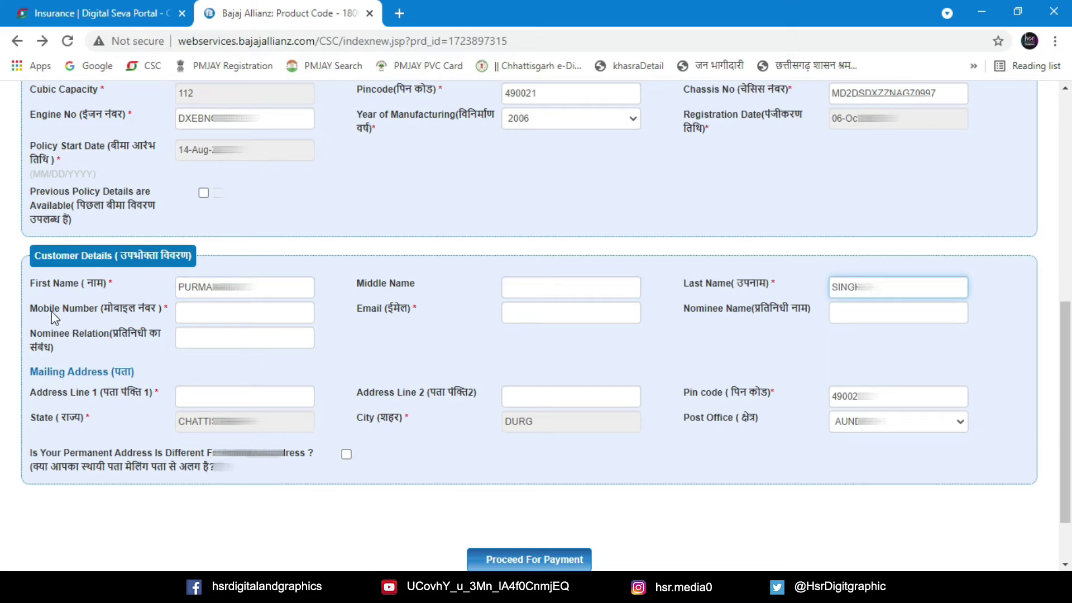
pyautogui.scroll(8, 331, 305)
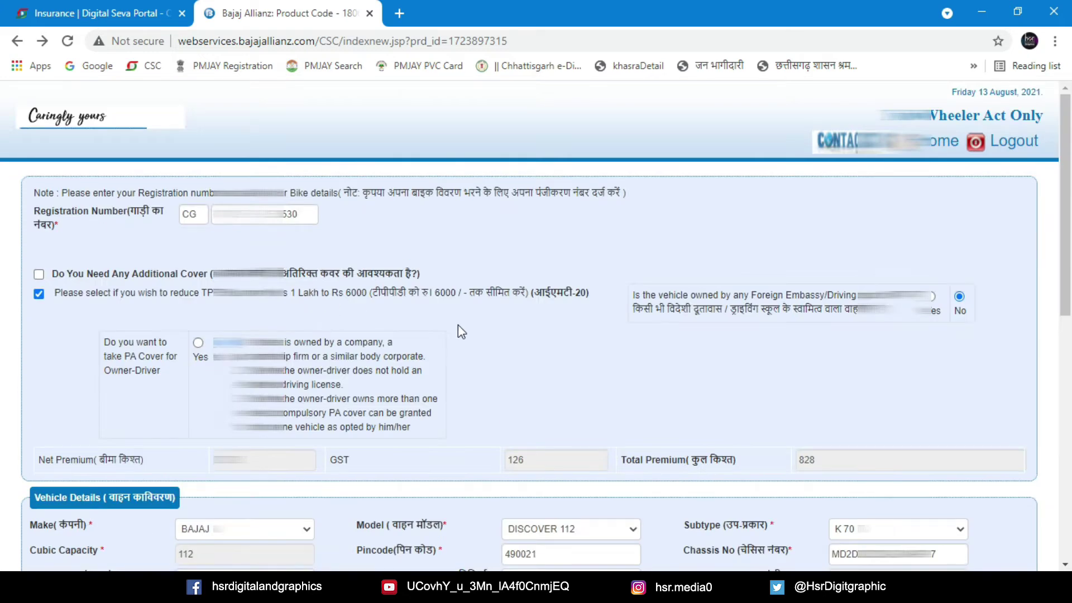
pyautogui.scroll(-8, 462, 334)
pyautogui.scroll(6, 447, 359)
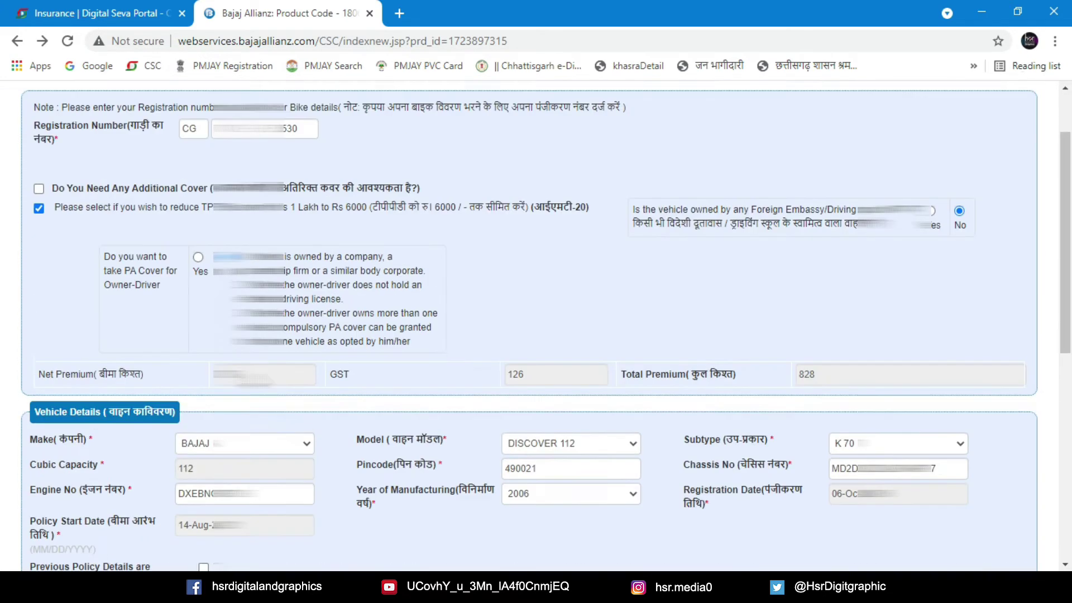
pyautogui.scroll(-8, 223, 385)
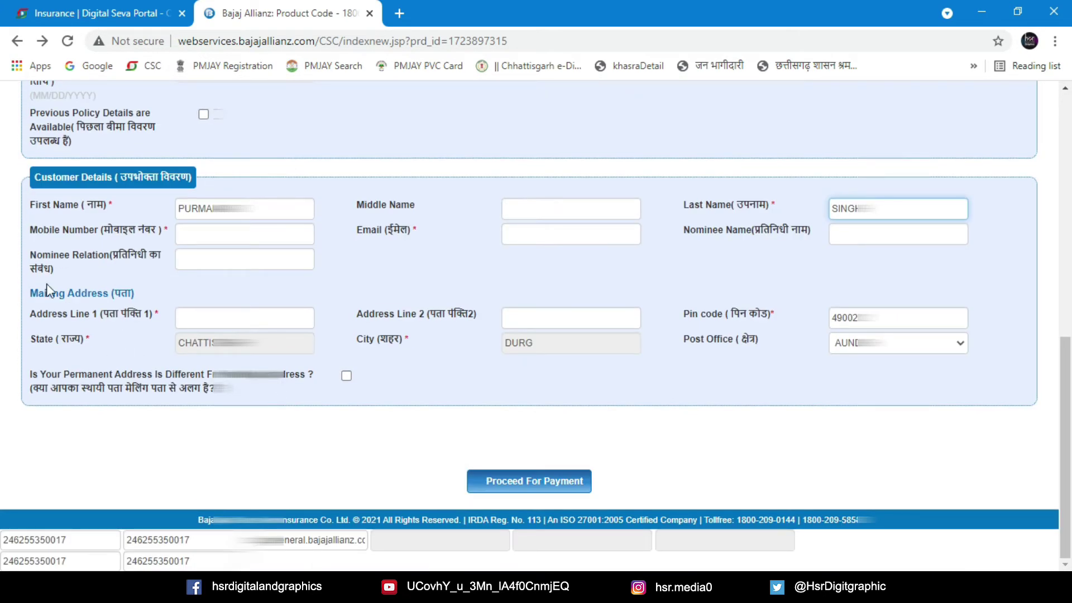
# Fill in the customer's mobile number and e-mail address
pyautogui.click(256, 234)
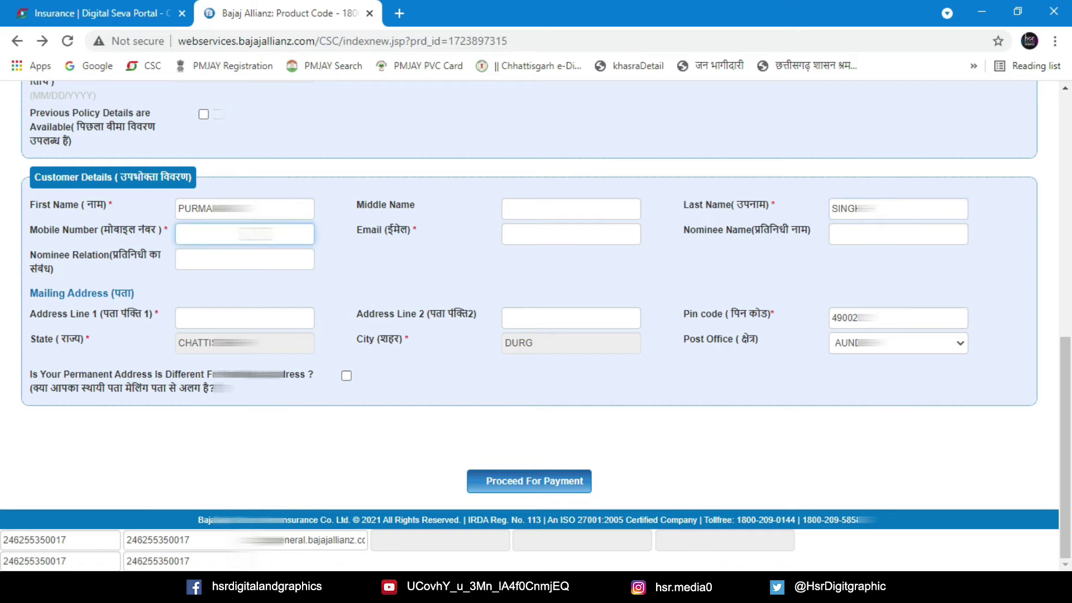
pyautogui.write('8817152')
pyautogui.click(541, 233)
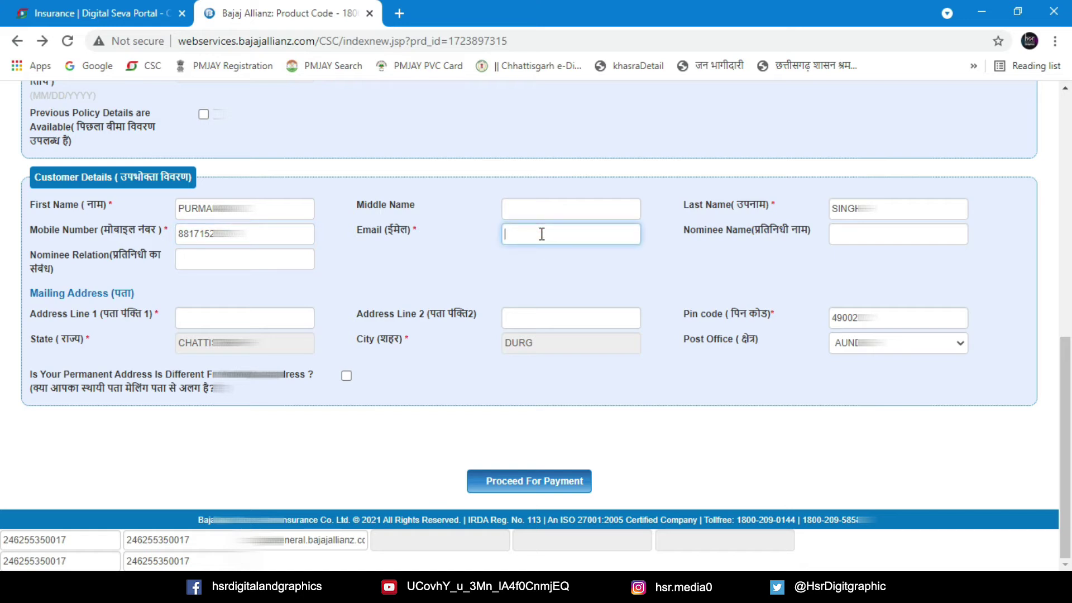
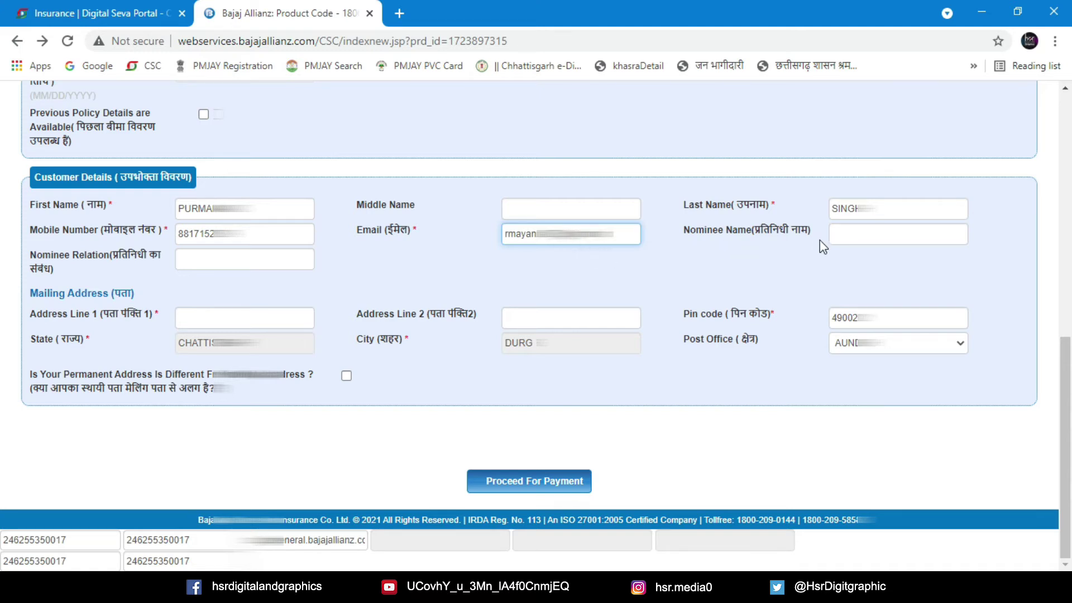
# Type the customer's first address line, correcting a mistyped start
pyautogui.click(232, 317)
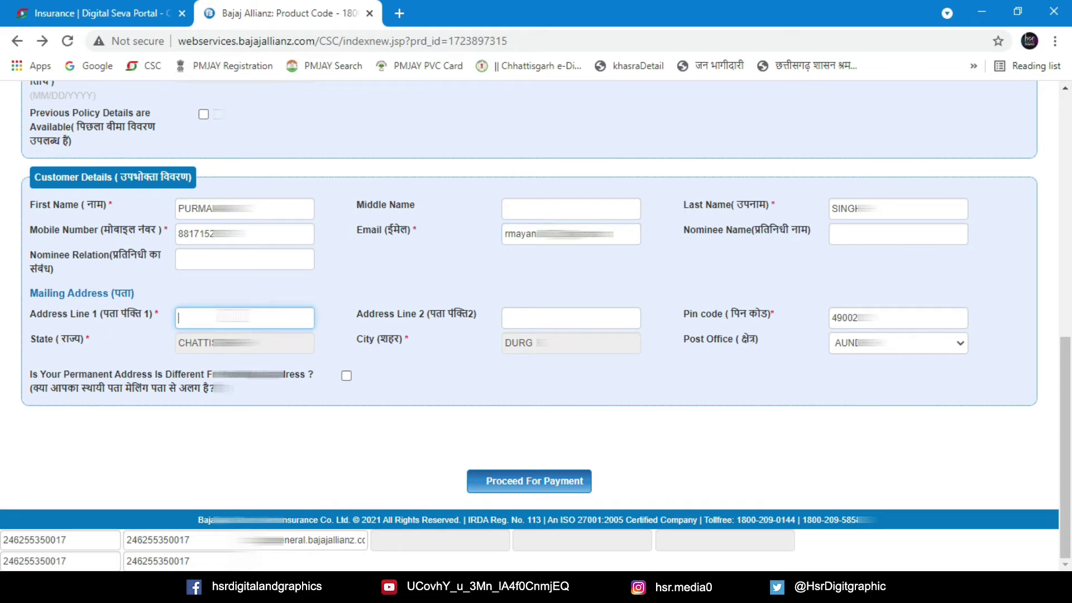
pyautogui.write('bus')
pyautogui.press('BackSpace')
pyautogui.press('BackSpace')
pyautogui.write('BUS STAND DU')
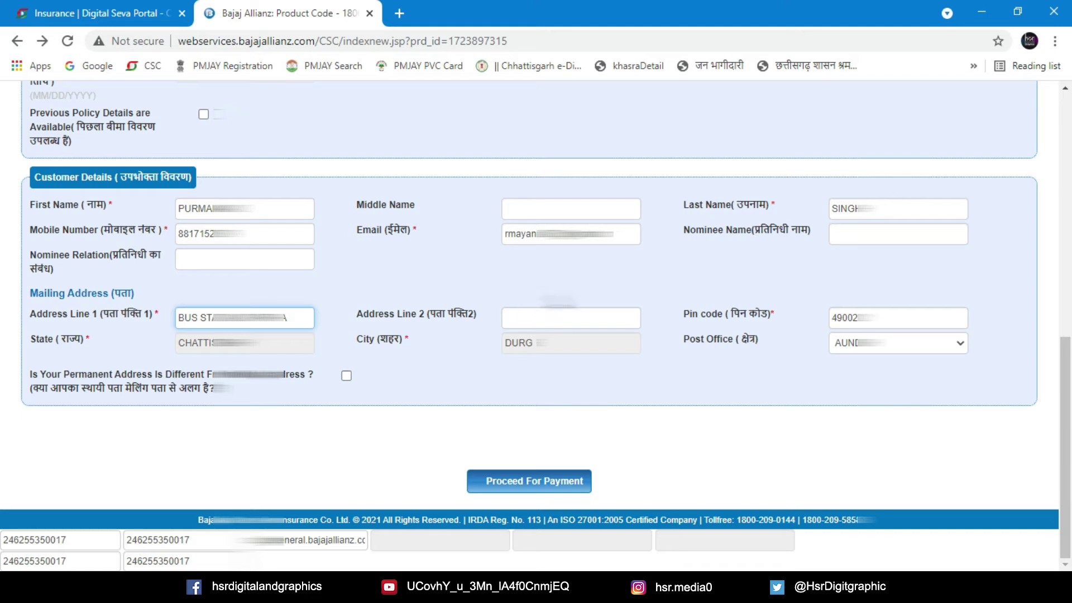
pyautogui.click(565, 317)
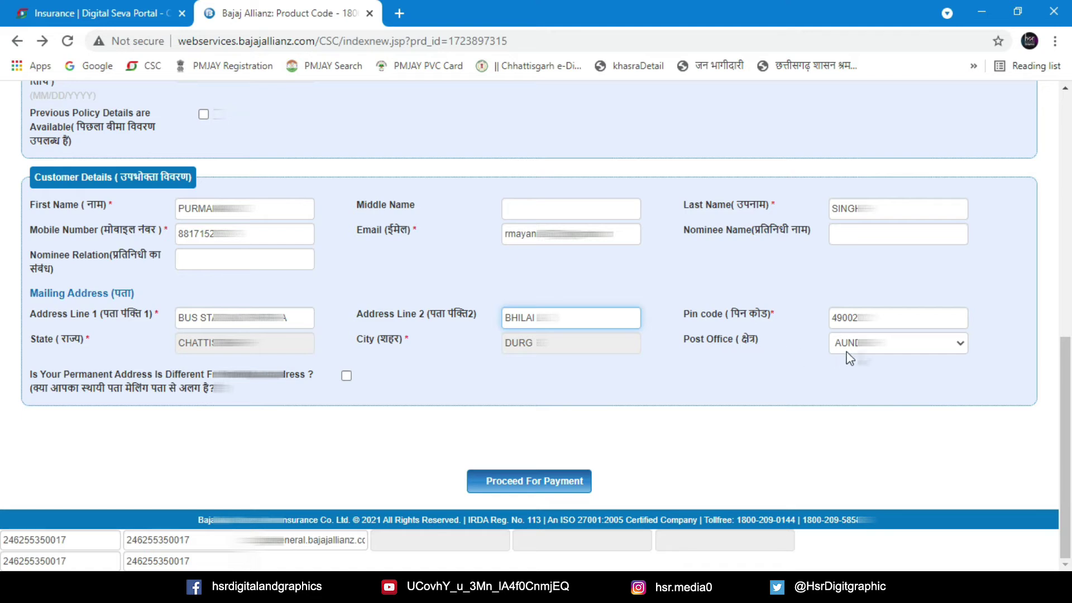
# Select the customer's BHIL… post office from the list
pyautogui.click(959, 345)
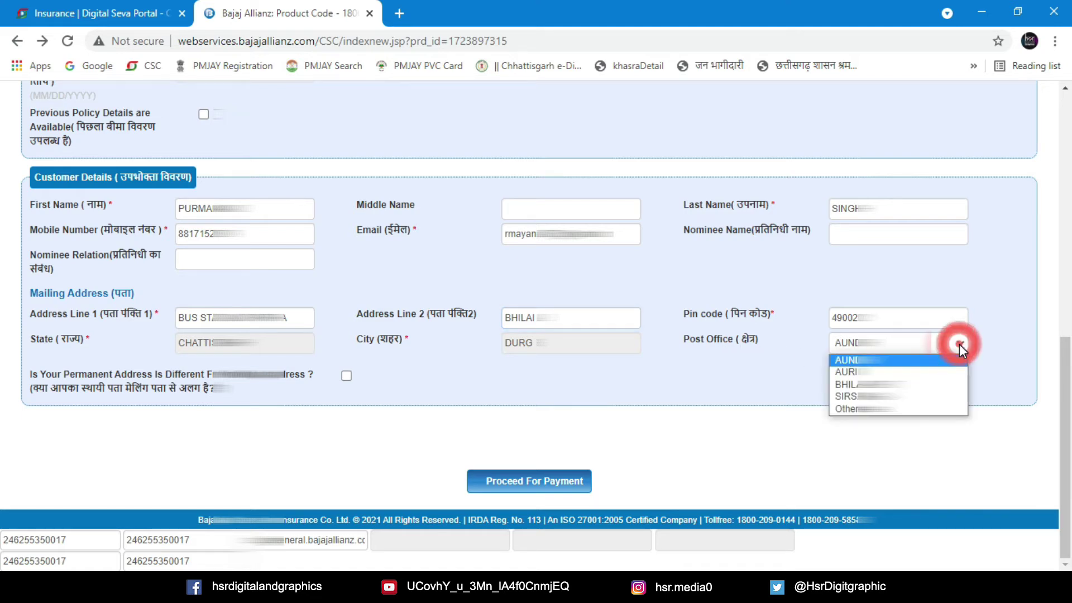
pyautogui.press('Down')
pyautogui.press('Down')
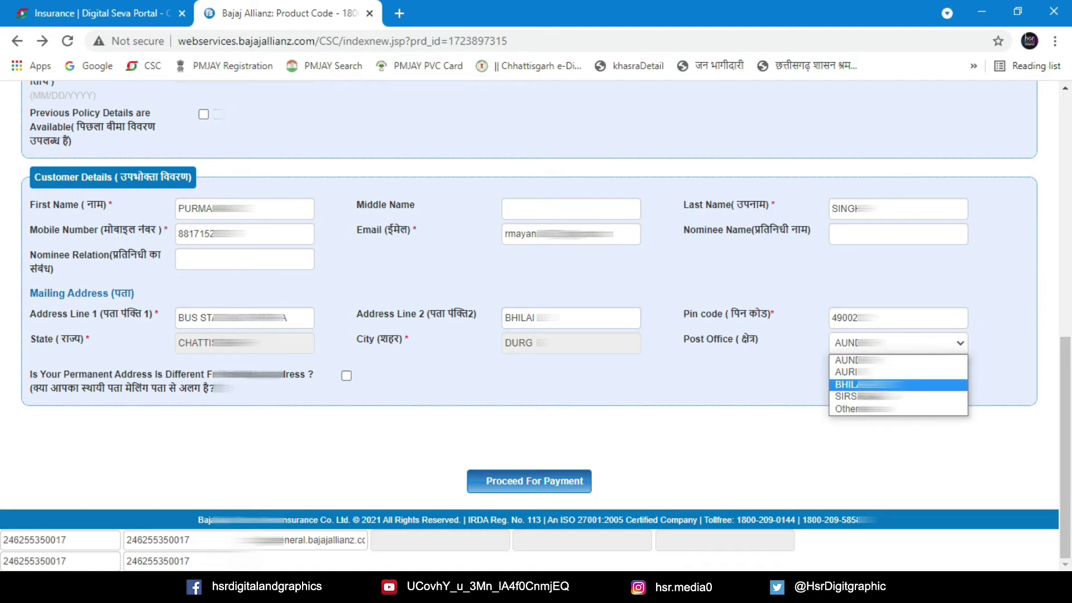
pyautogui.click(862, 385)
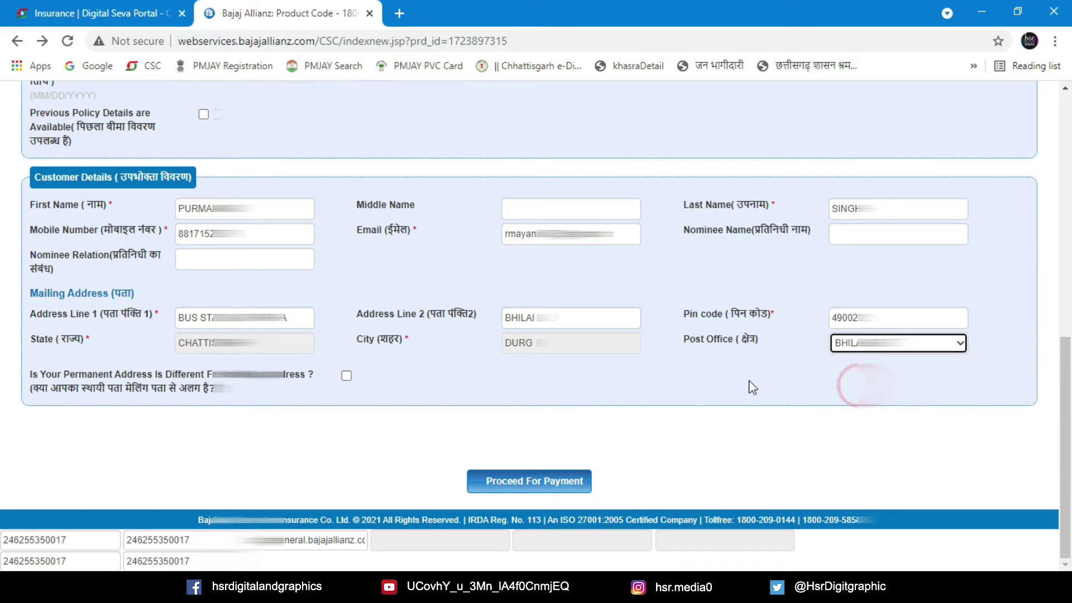
# Save the proposal via Proceed For Payment and acknowledge the 'Proposal Saved Successfully' alert
pyautogui.click(540, 484)
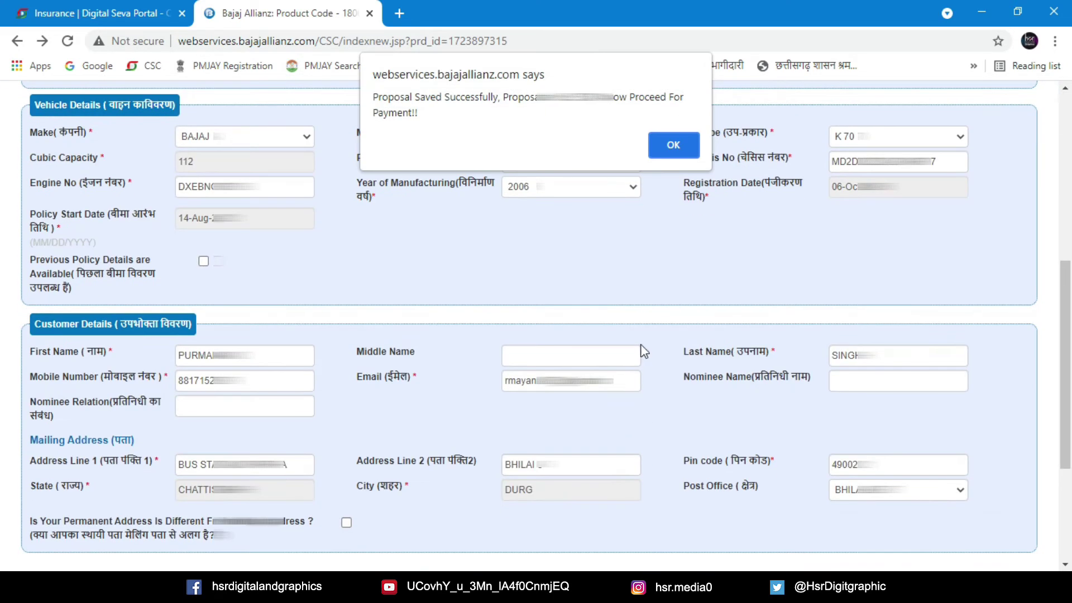
pyautogui.click(675, 145)
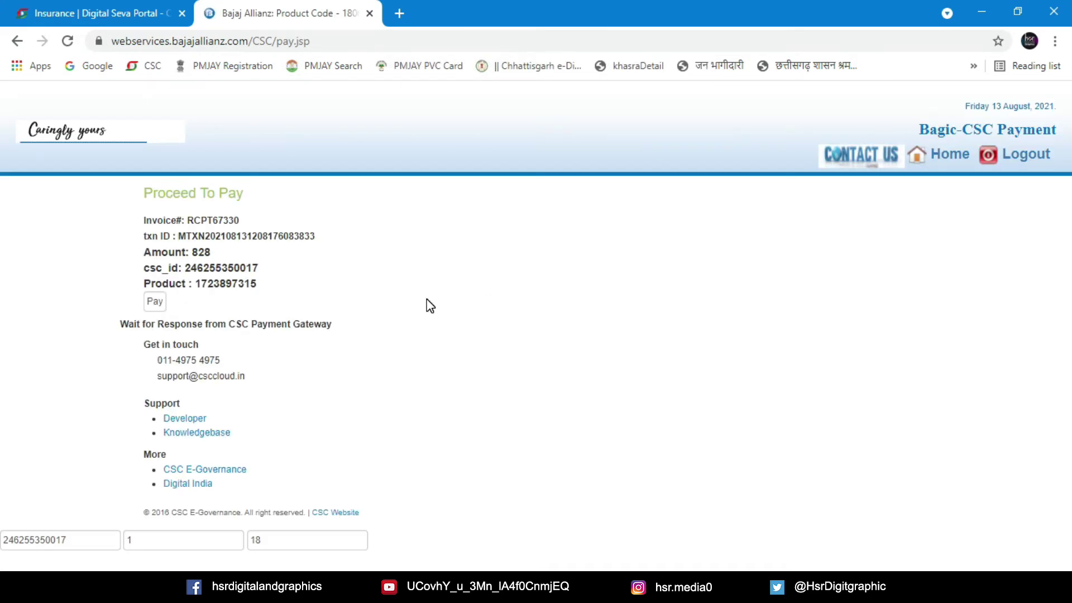
# Pay ₹770.25 from the CSC wallet after validating the wallet password and PIN
pyautogui.click(156, 301)
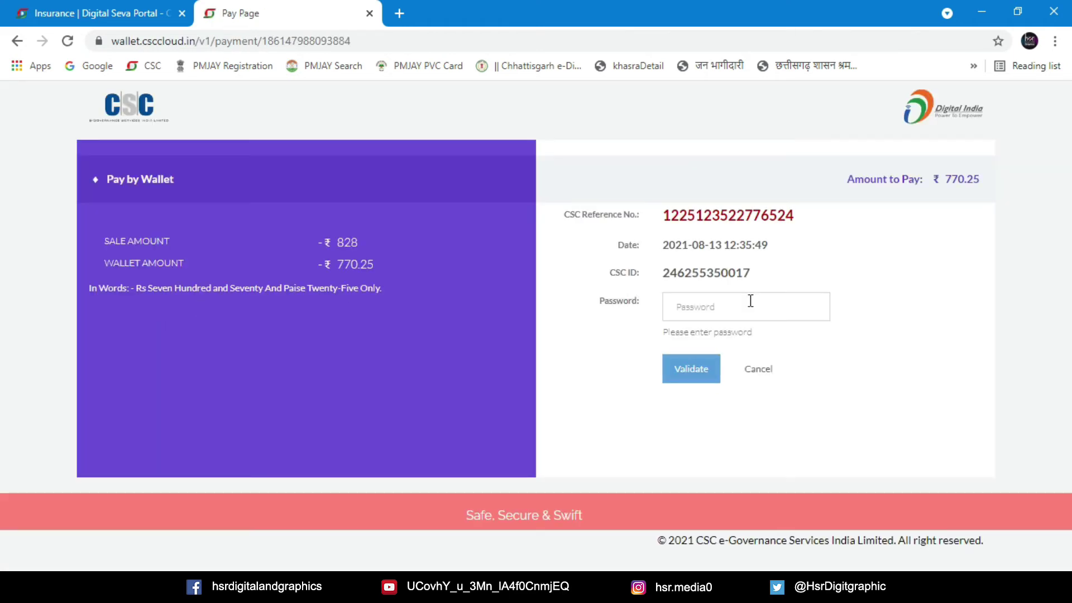
pyautogui.click(726, 310)
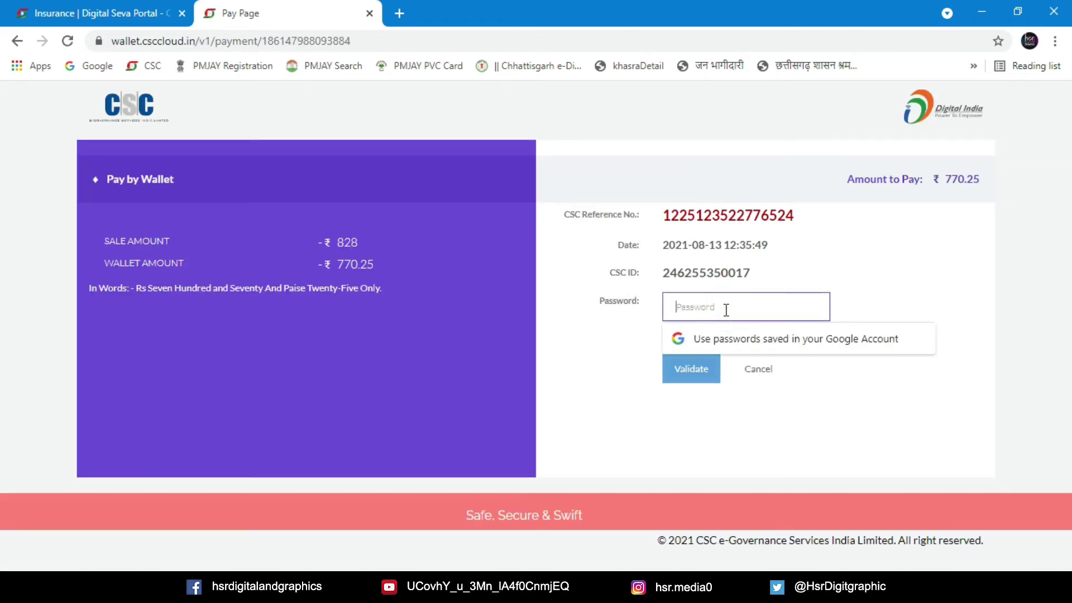
pyautogui.write('••')
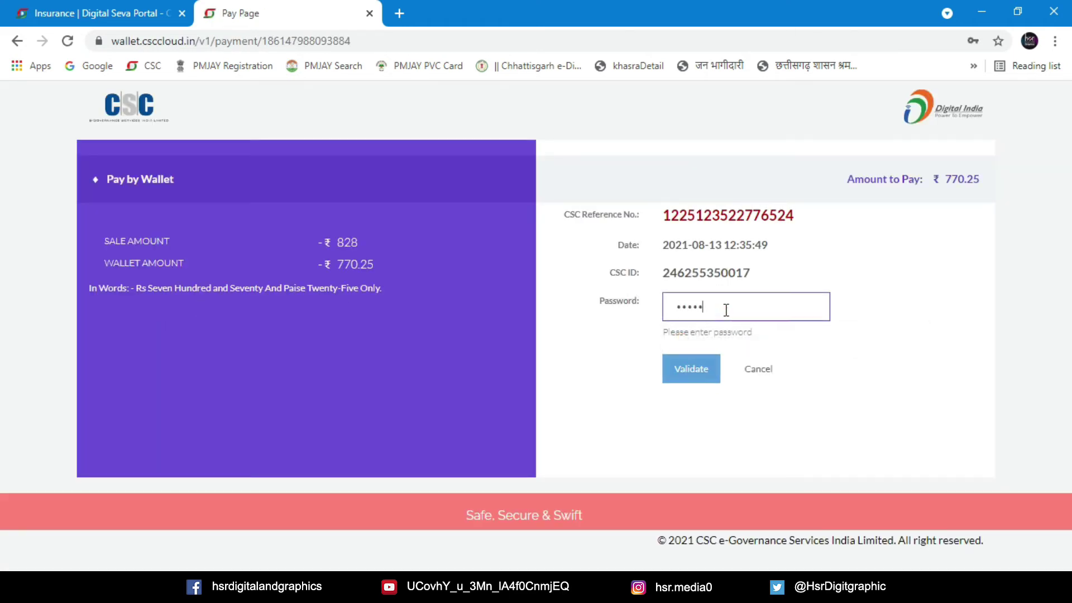
pyautogui.click(693, 375)
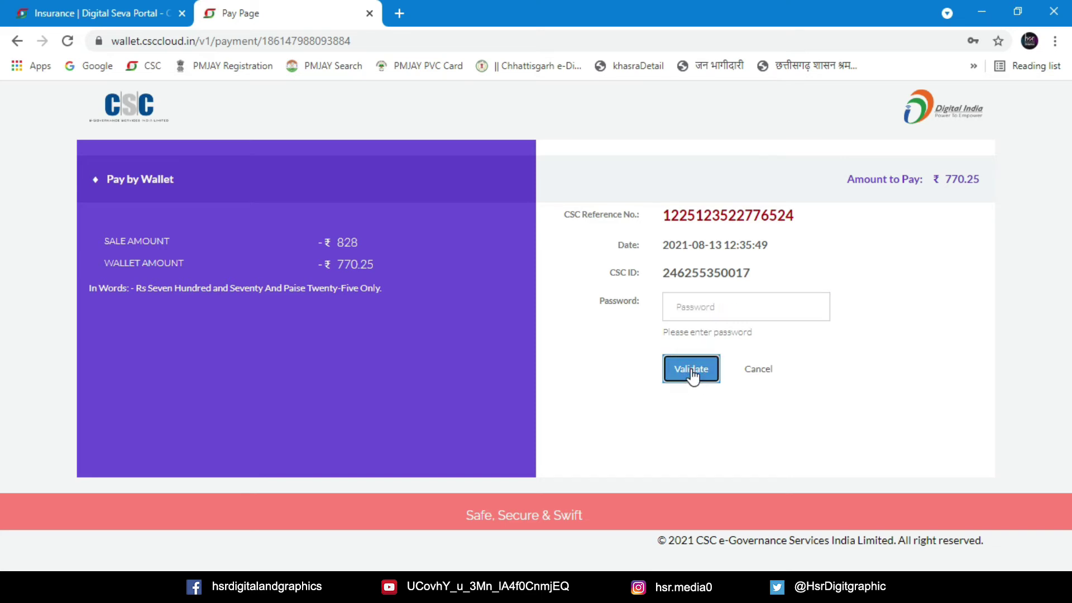
pyautogui.click(718, 305)
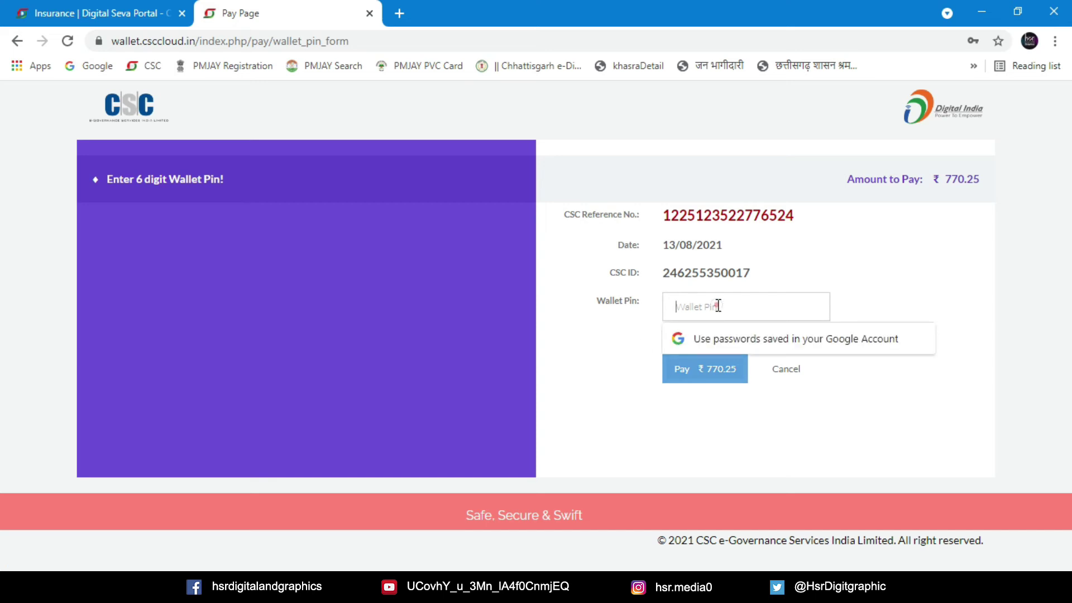
pyautogui.write('••')
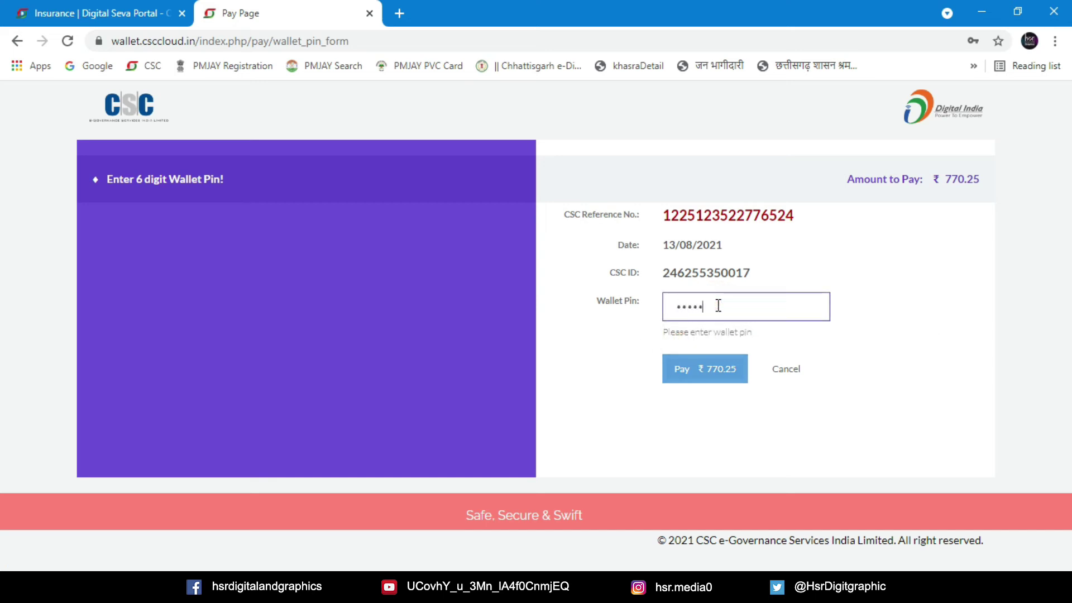
pyautogui.click(708, 376)
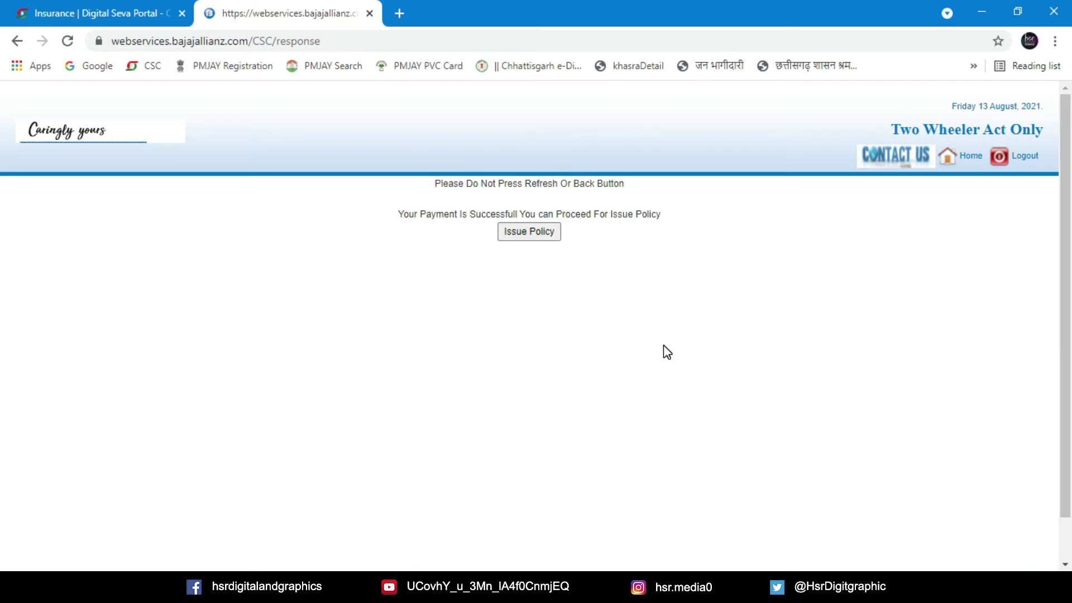
# Issue the policy and dismiss the 'Transaction Status=Success' and 'prod-TP' alerts
pyautogui.click(527, 233)
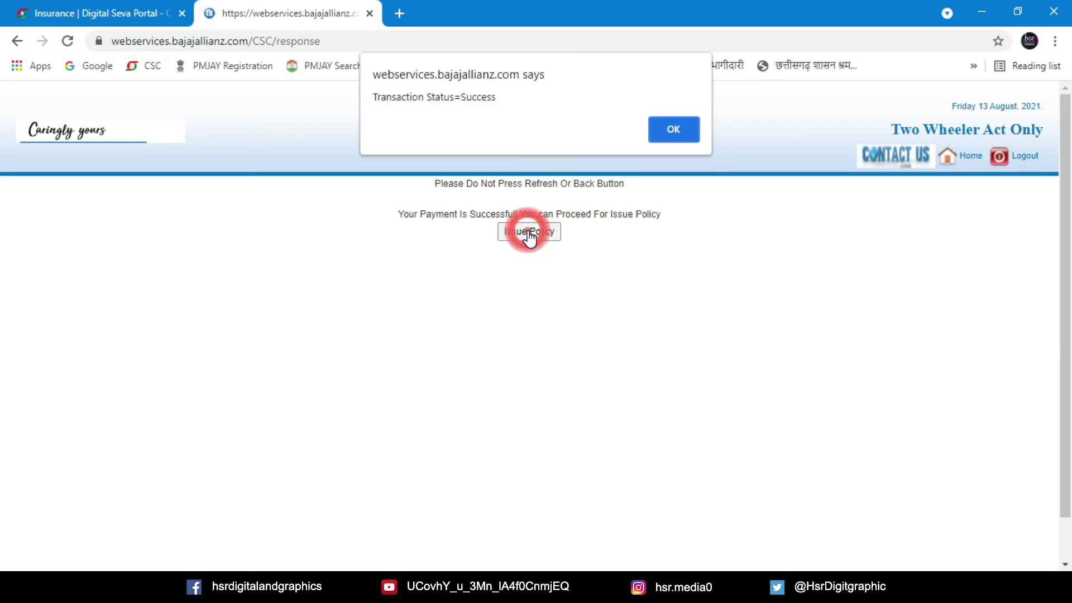
pyautogui.click(675, 133)
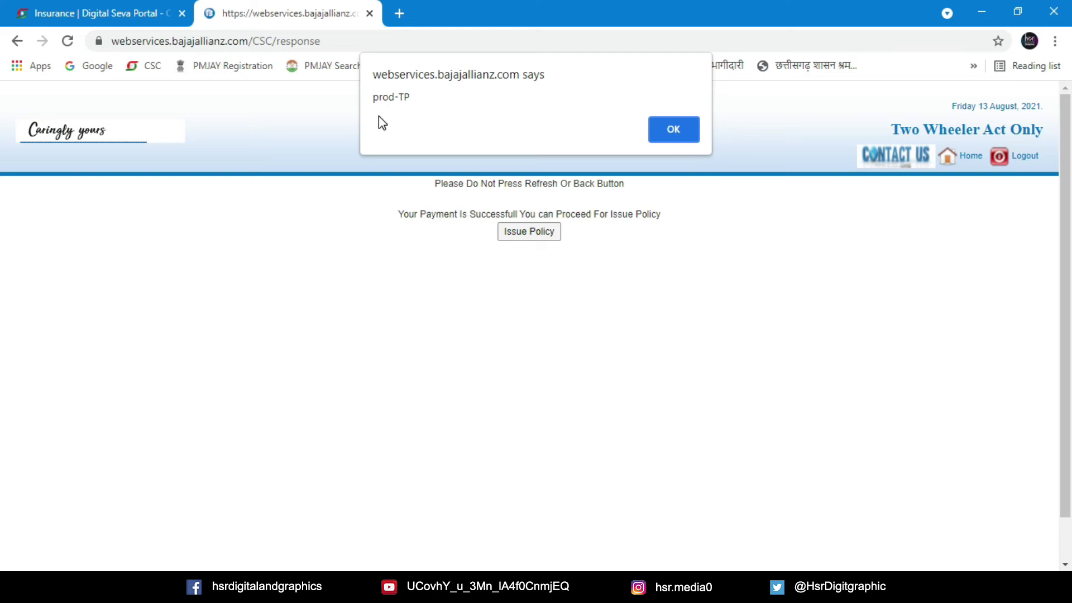
pyautogui.click(673, 129)
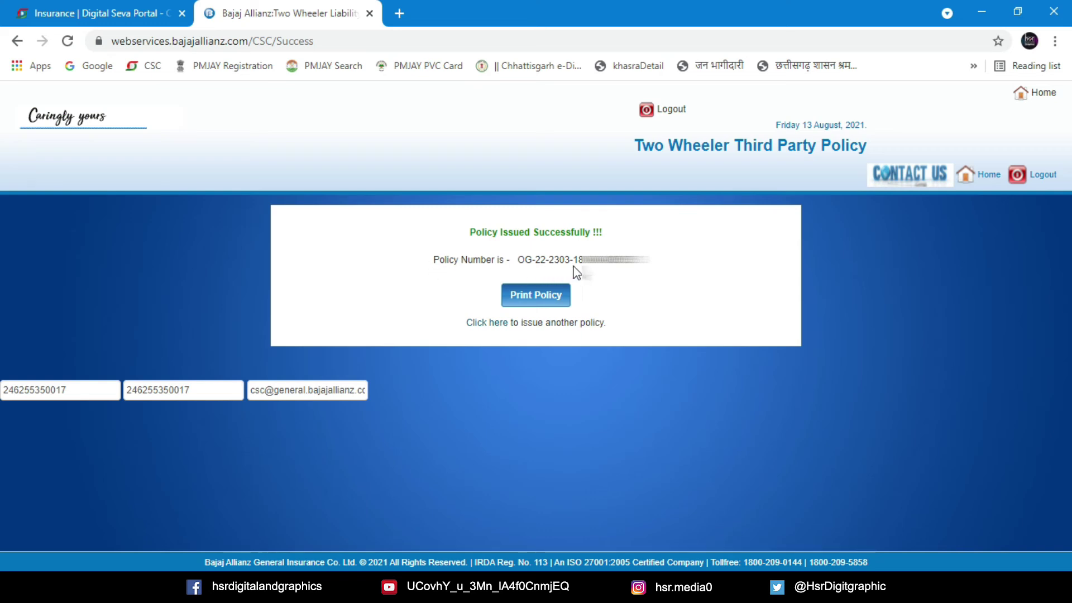
# Download the issued policy as Policy.pdf via Print Policy and select it in the Downloads folder
pyautogui.click(554, 300)
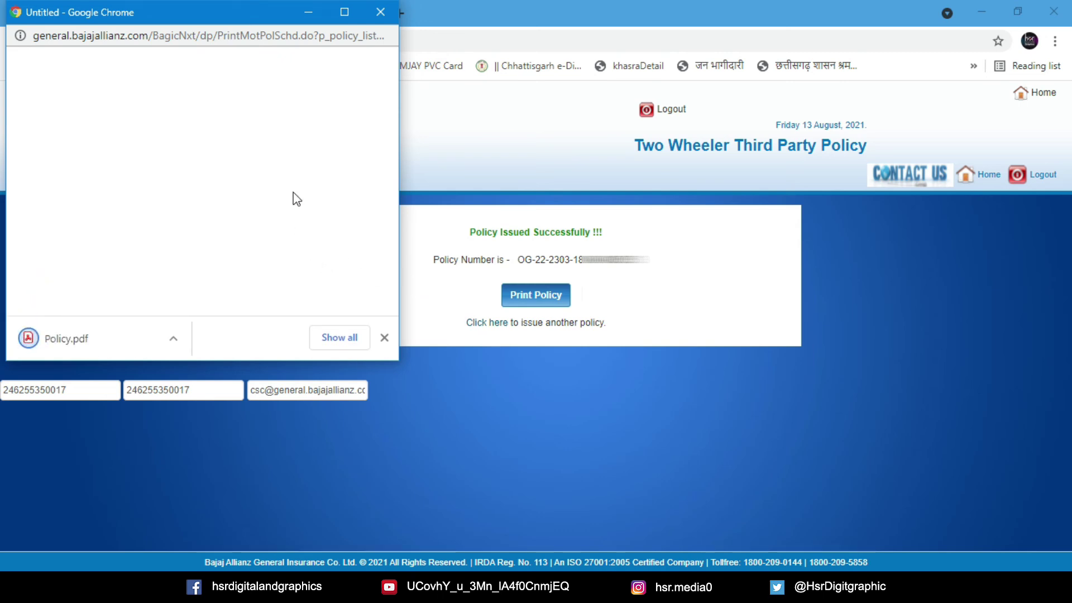
pyautogui.click(177, 340)
pyautogui.click(213, 432)
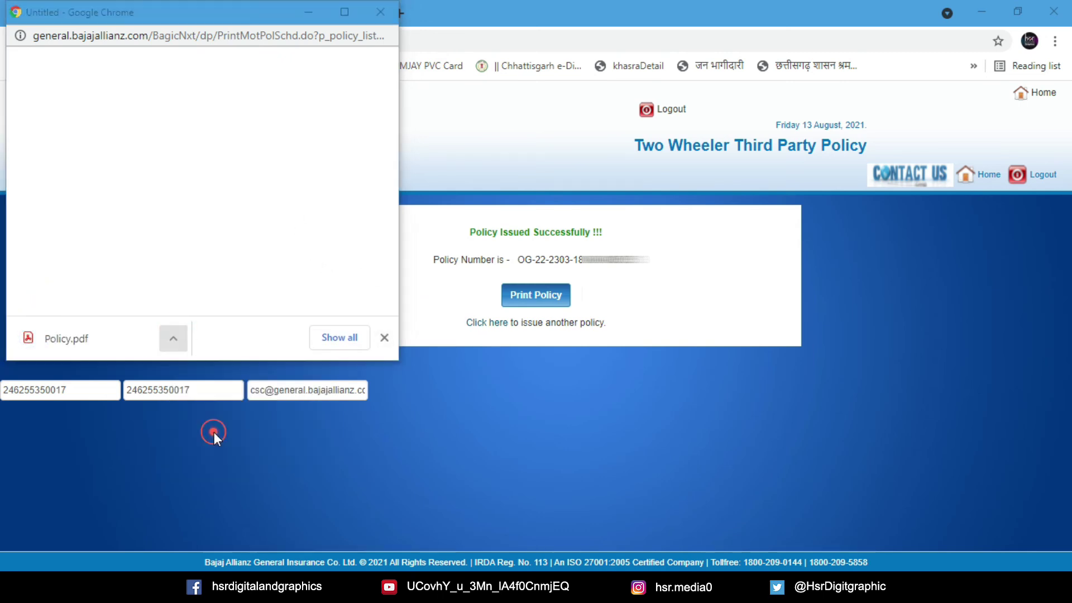
pyautogui.click(192, 196)
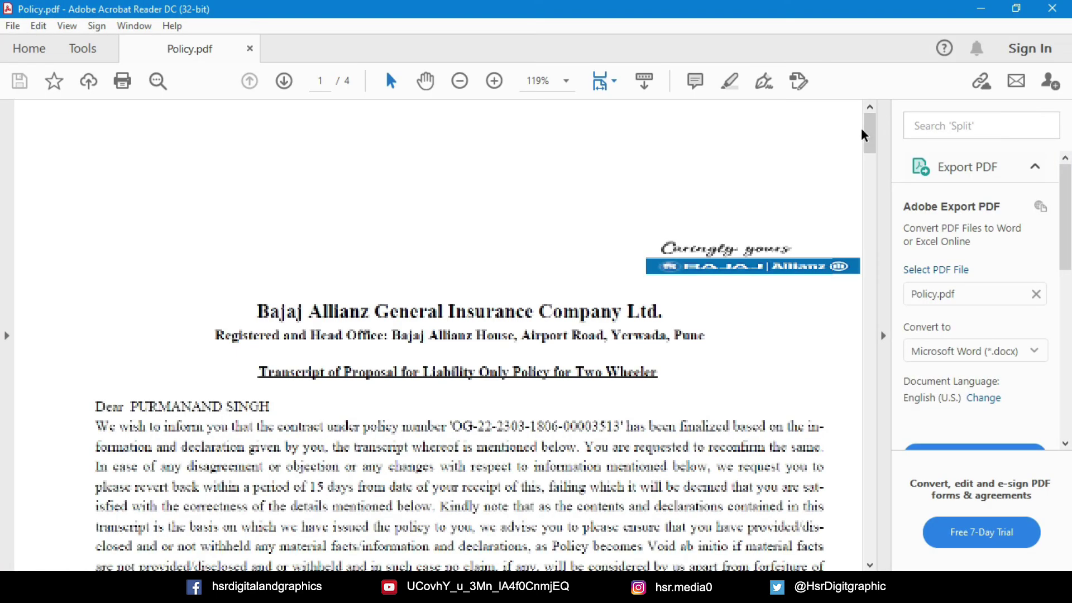
# Scroll Policy.pdf down to page 3 with the policy, vehicle and premium details
pyautogui.moveTo(869, 137)
pyautogui.mouseDown()
pyautogui.moveTo(885, 465)
pyautogui.moveTo(876, 541)
pyautogui.moveTo(864, 323)
pyautogui.moveTo(867, 373)
pyautogui.mouseUp()
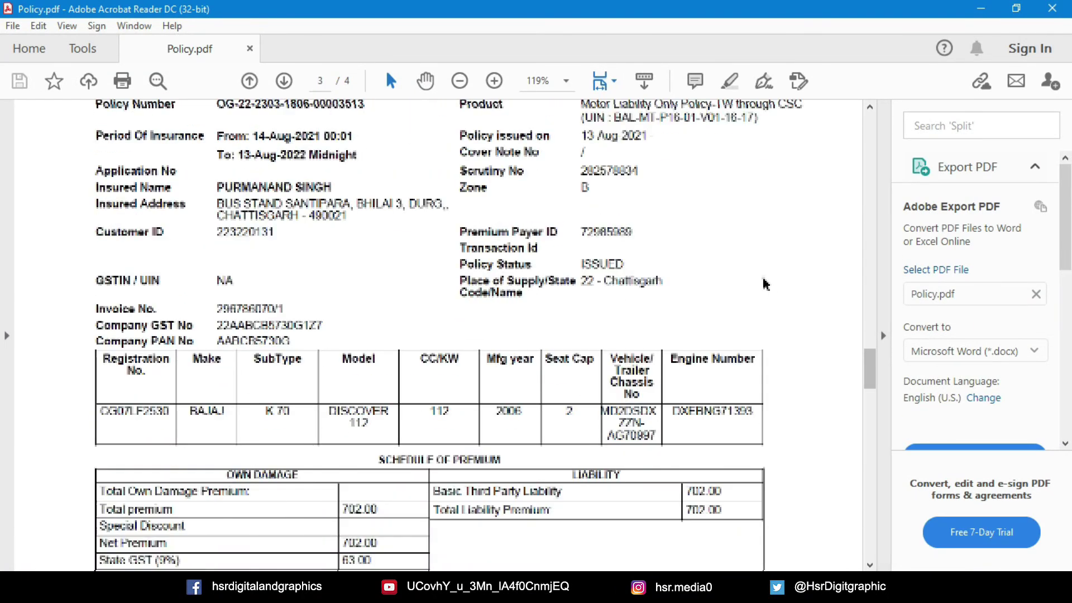
# Print only page 3 of Policy.pdf using the page range 3-3
pyautogui.hotkey('ctrl', 'p')
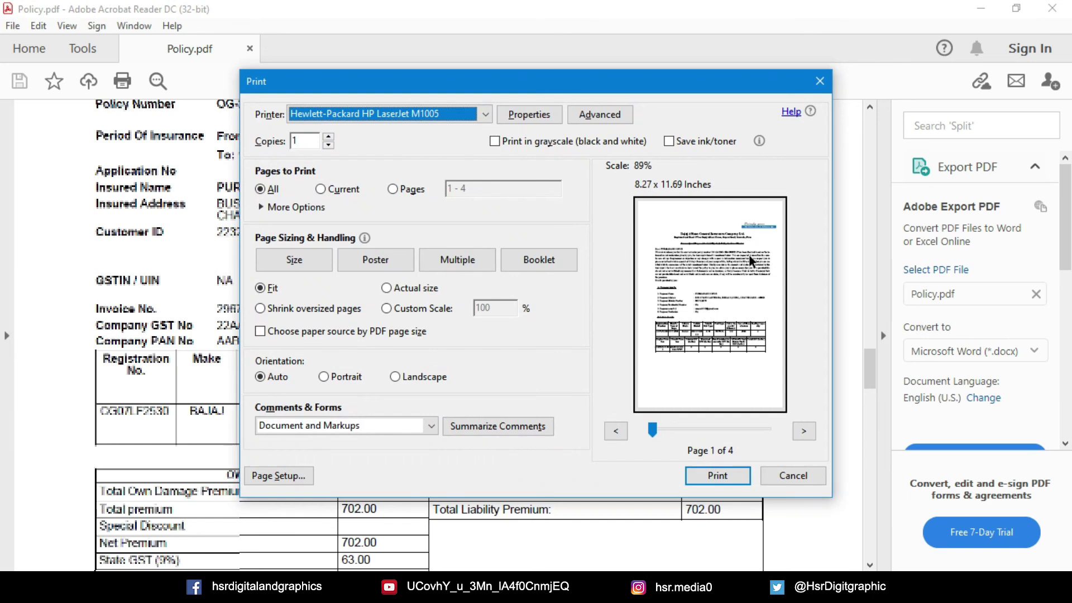
pyautogui.click(394, 190)
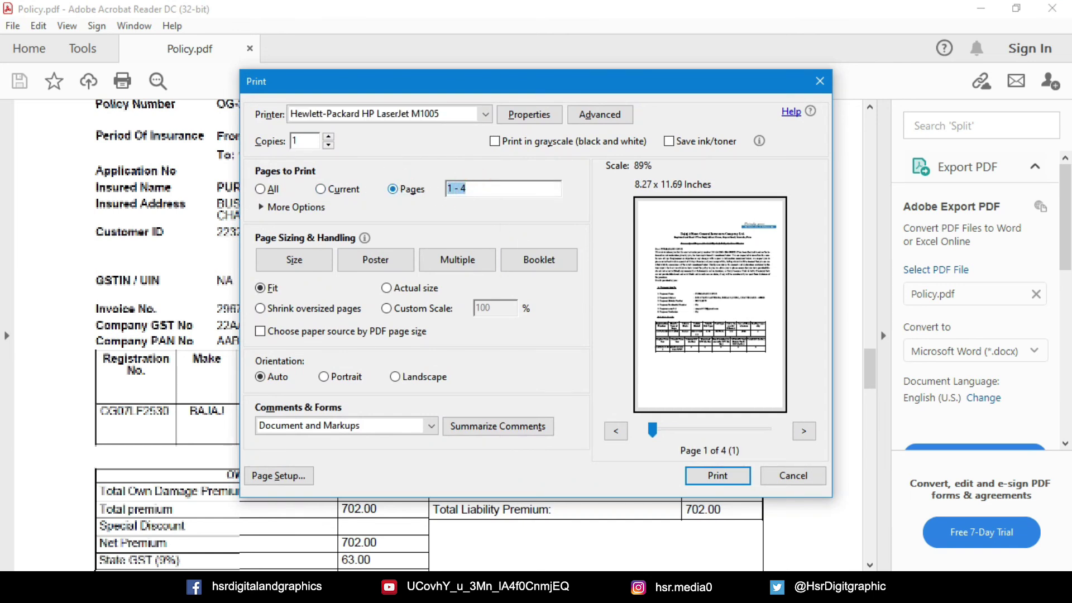
pyautogui.click(804, 431)
pyautogui.click(719, 477)
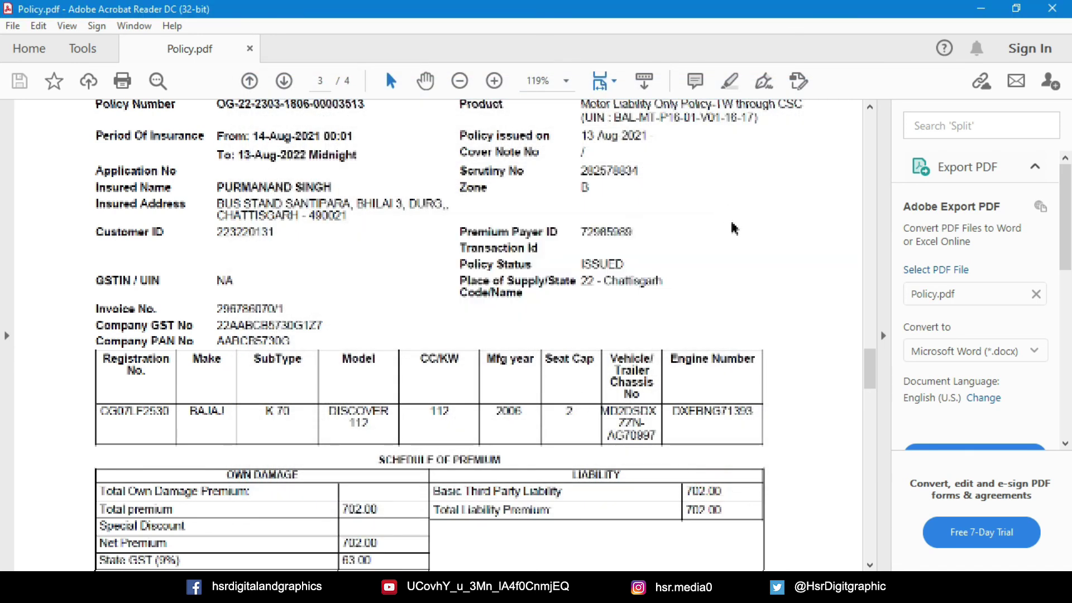
# Print page 4 of Policy.pdf using the page range 4-4
pyautogui.scroll(-15, 638, 230)
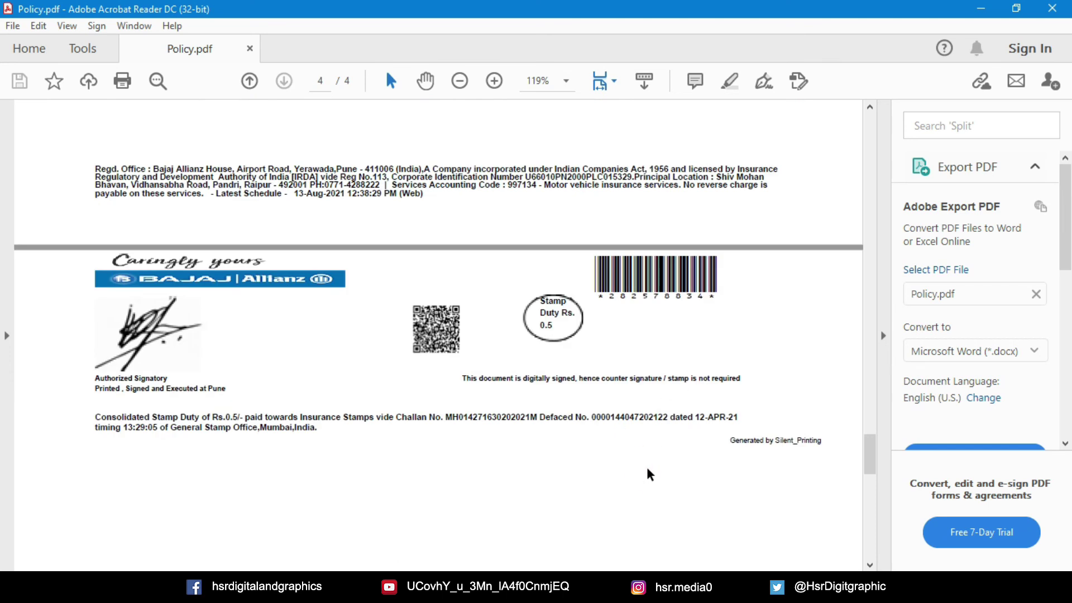
pyautogui.hotkey('ctrl', 'p')
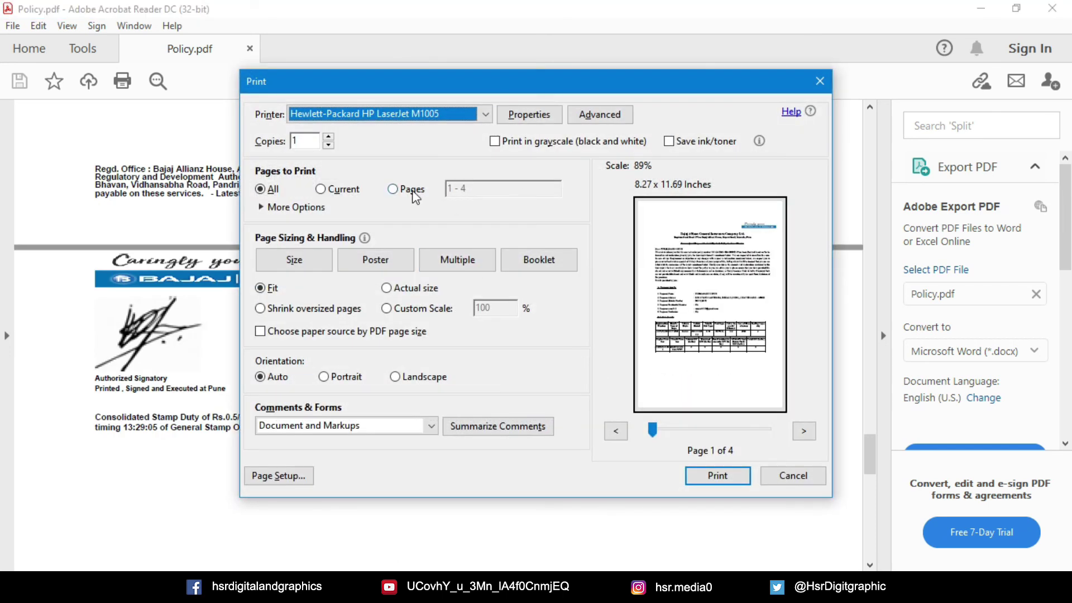
pyautogui.click(412, 190)
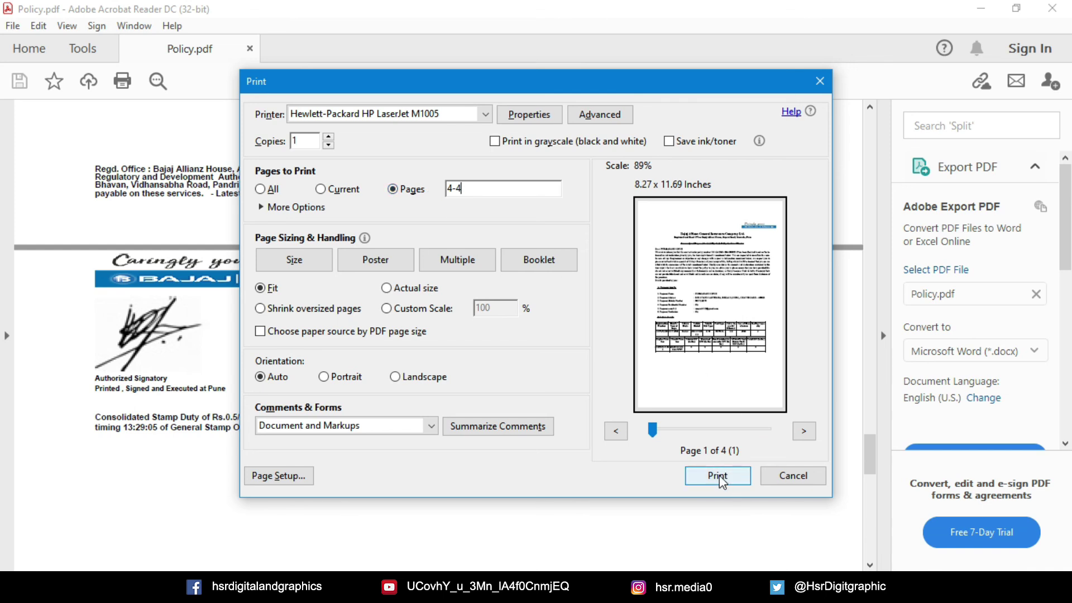
pyautogui.click(804, 430)
pyautogui.click(723, 482)
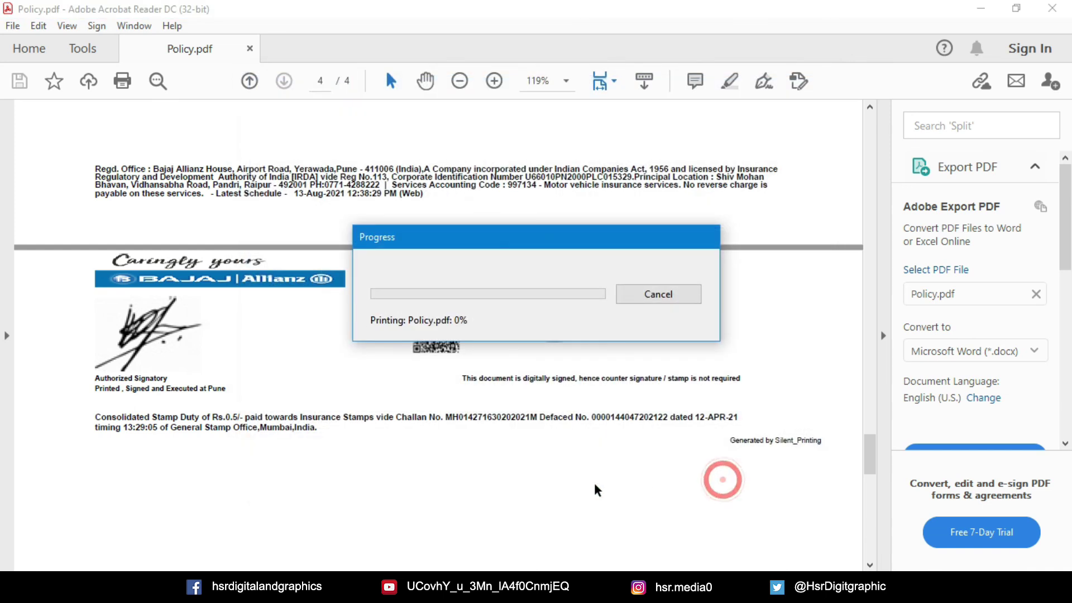